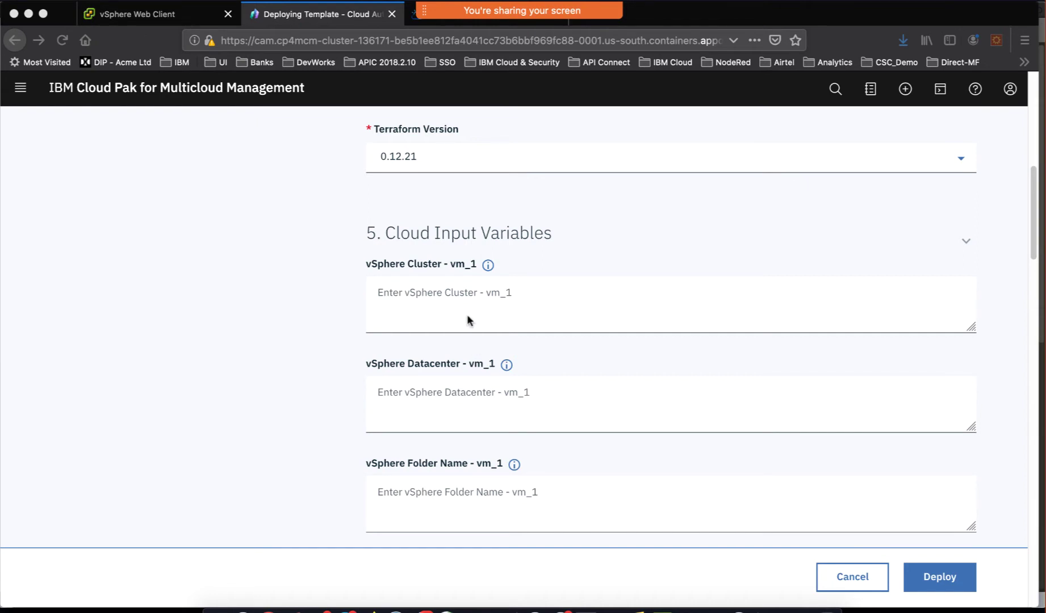
pyautogui.scroll(5, 466, 320)
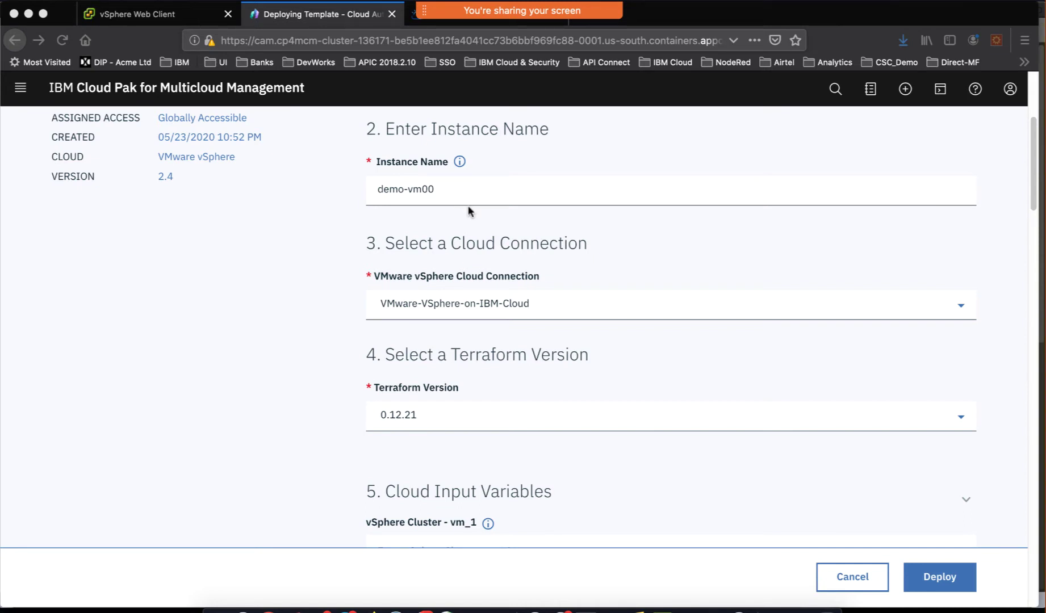
pyautogui.scroll(-5, 468, 210)
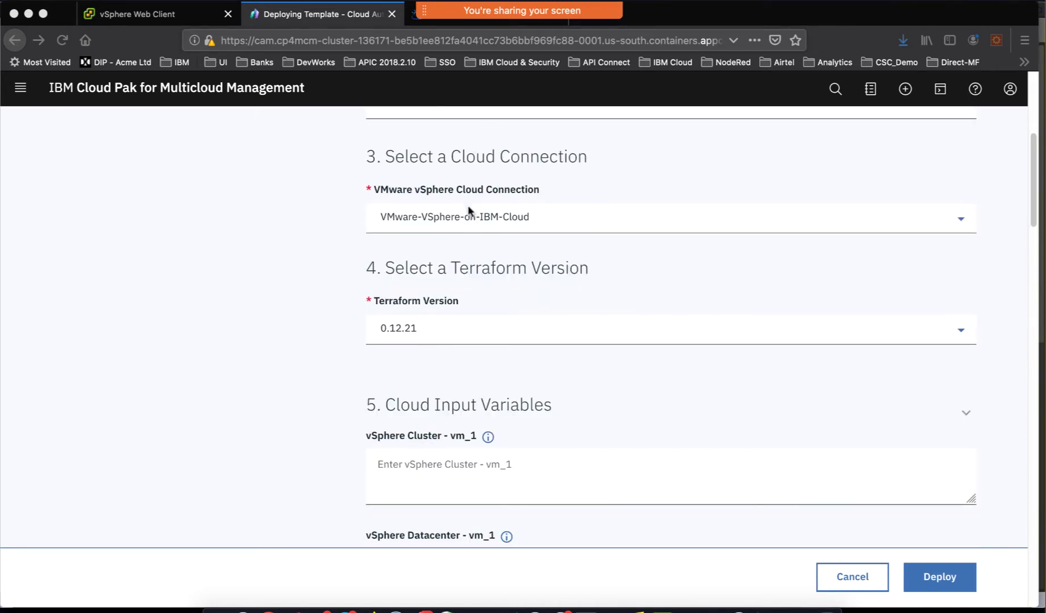
pyautogui.scroll(-1, 469, 210)
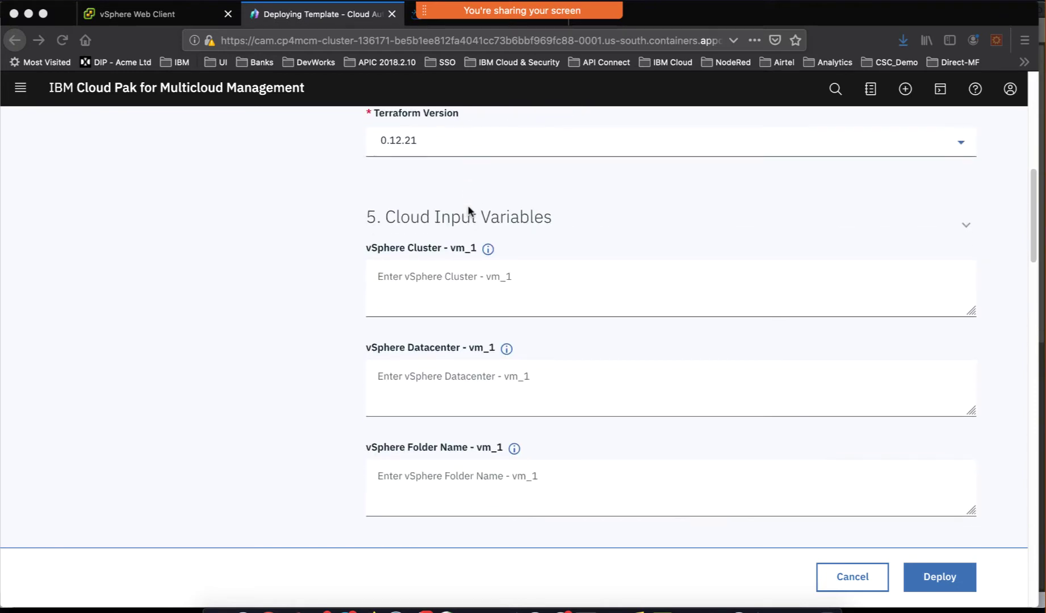
pyautogui.scroll(5, 439, 277)
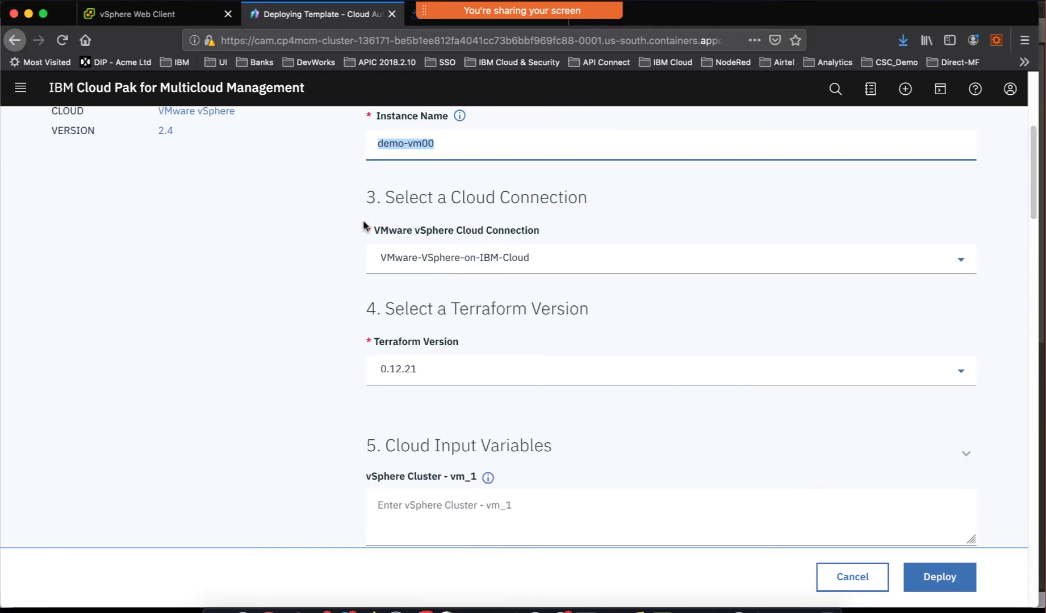
# Step: Copy the server address 169.60.191.43 from the vSphere Web Client's URL into the vSphere Cluster - vm_1 field of the deployment form
pyautogui.click(161, 20)
pyautogui.click(271, 43)
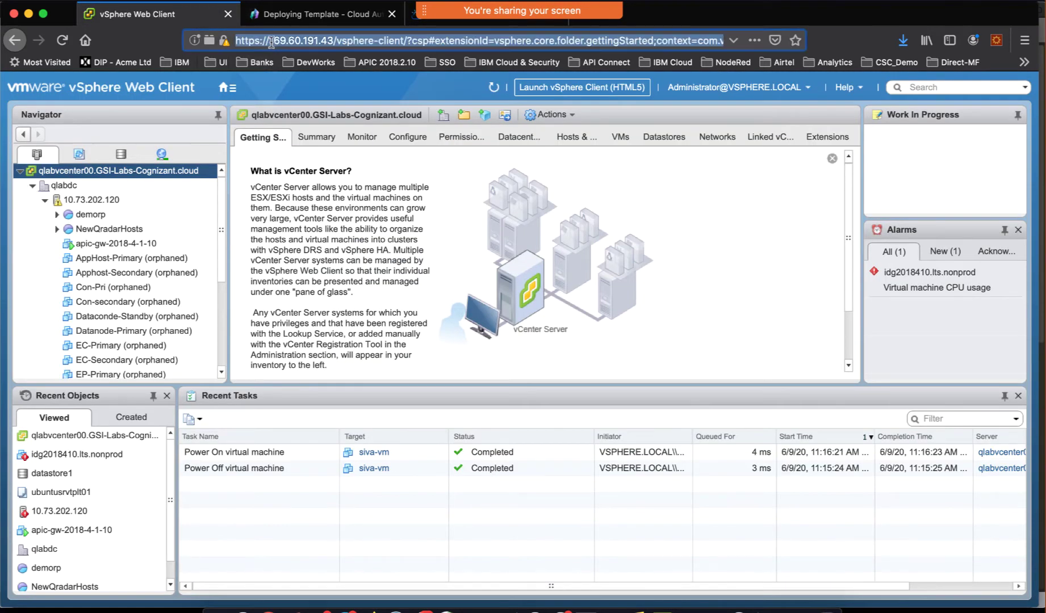
pyautogui.moveTo(270, 41); pyautogui.dragTo(334, 41)
pyautogui.press('super+c')
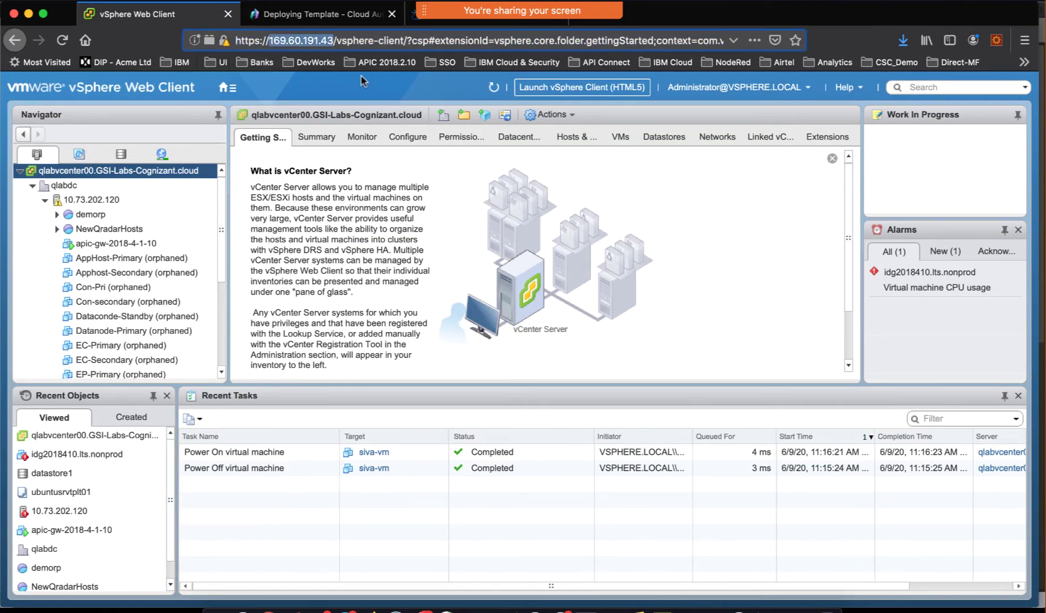
pyautogui.click(321, 15)
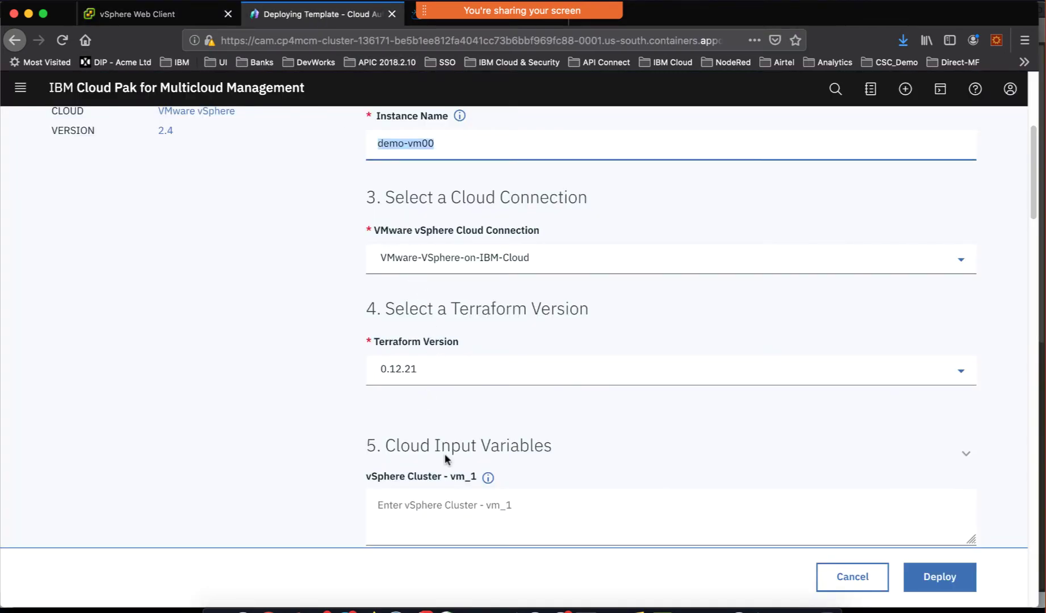
pyautogui.scroll(-2, 444, 454)
pyautogui.click(433, 437)
pyautogui.press('super+v')
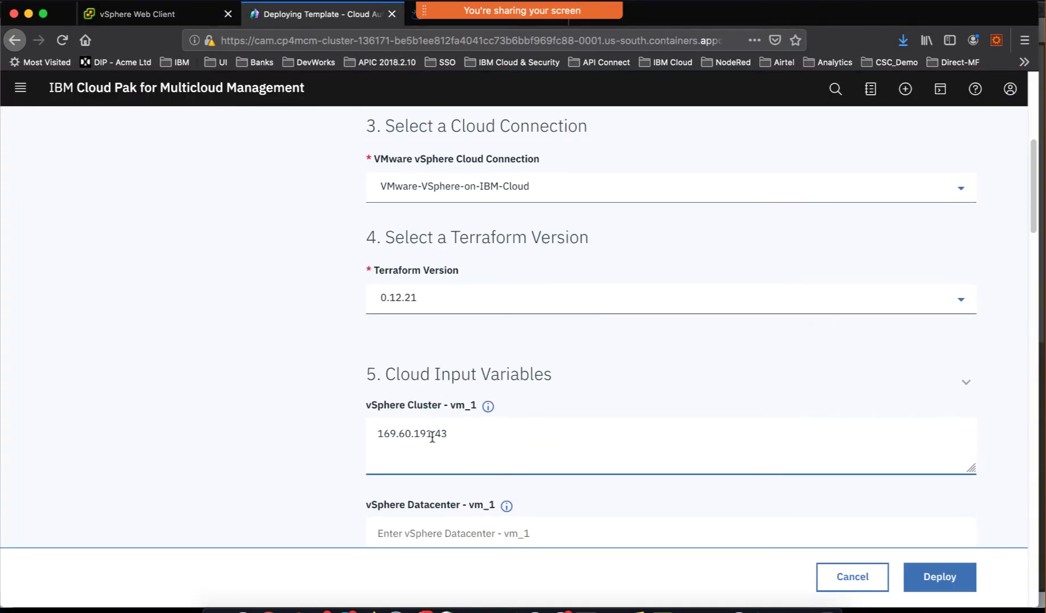
# Step: Look up the datacenter name in the vSphere Web Client's VMs and templates inventory and set vSphere Datacenter - vm_1 to qlabdc
pyautogui.scroll(-3, 433, 436)
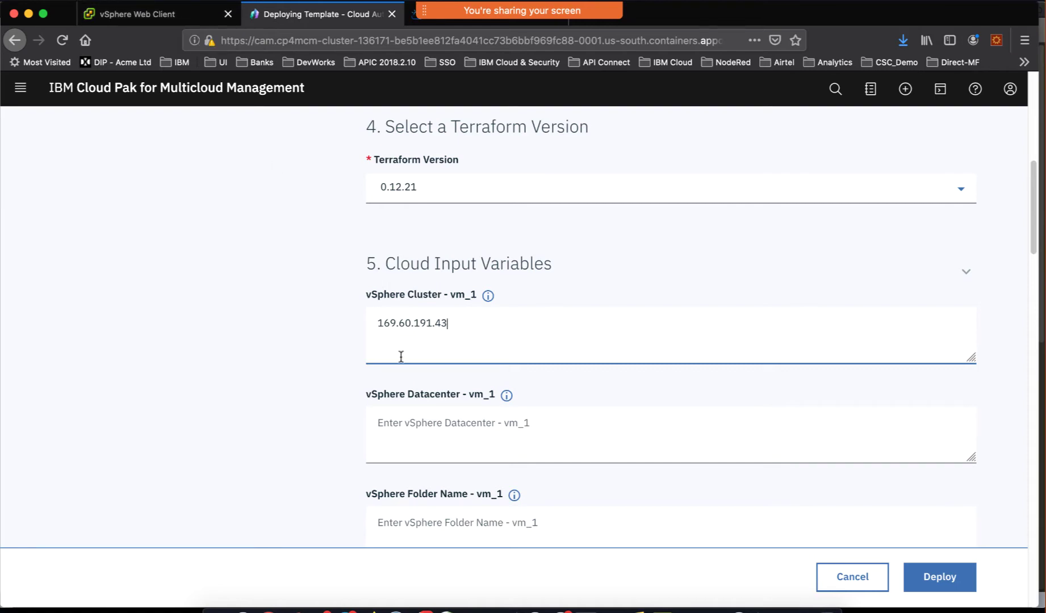
pyautogui.click(174, 13)
pyautogui.click(79, 154)
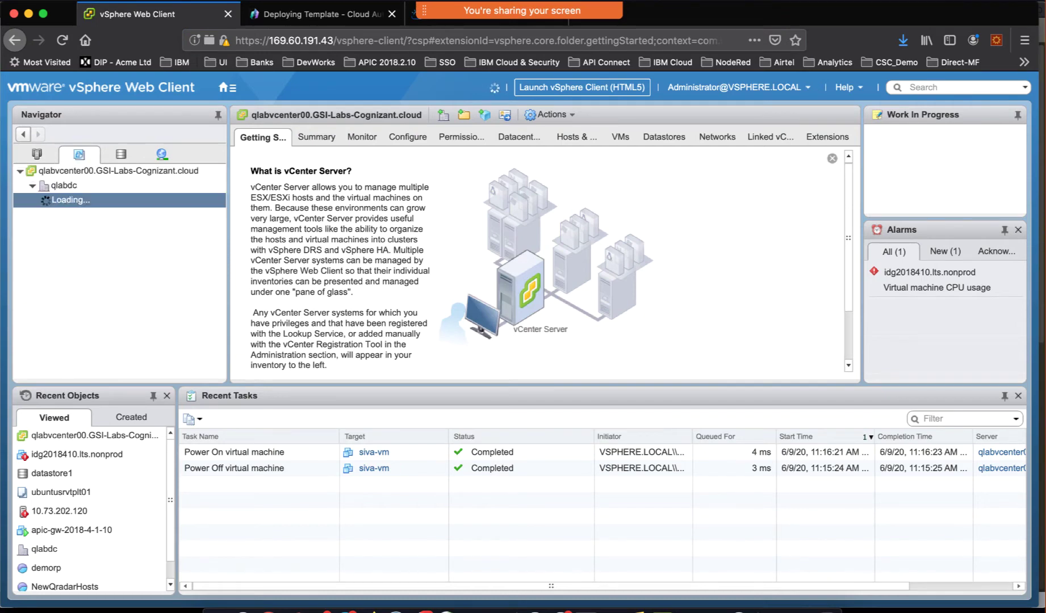
pyautogui.scroll(10, 89, 204)
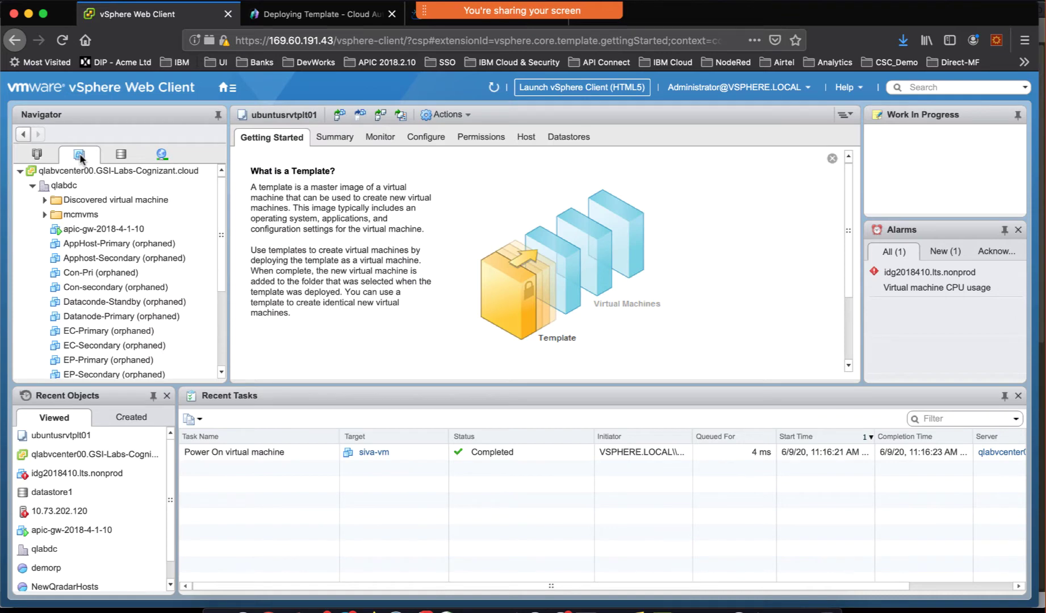
pyautogui.click(65, 186)
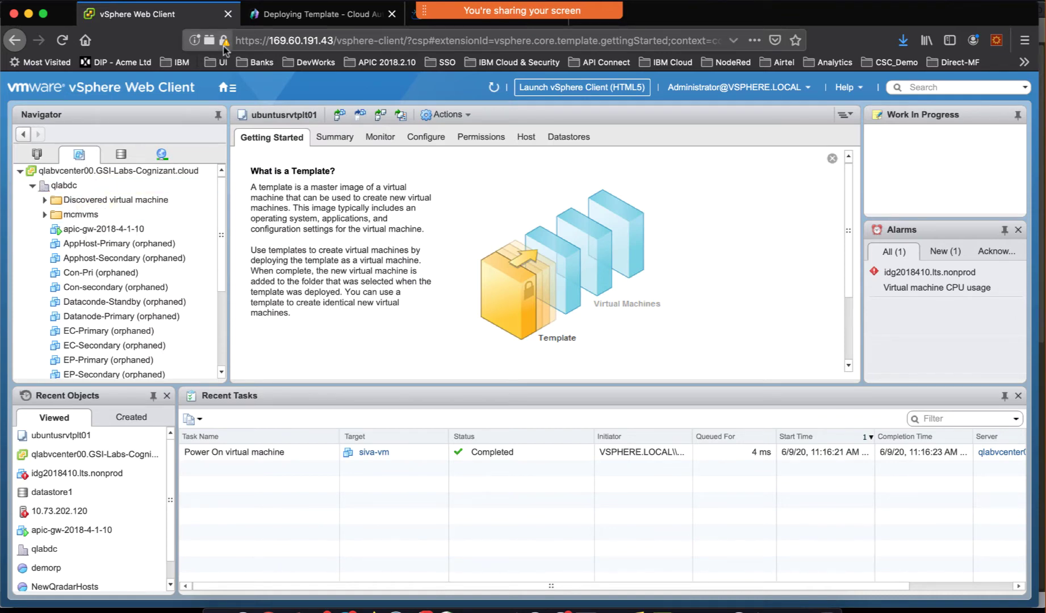
pyautogui.click(301, 16)
pyautogui.click(479, 436)
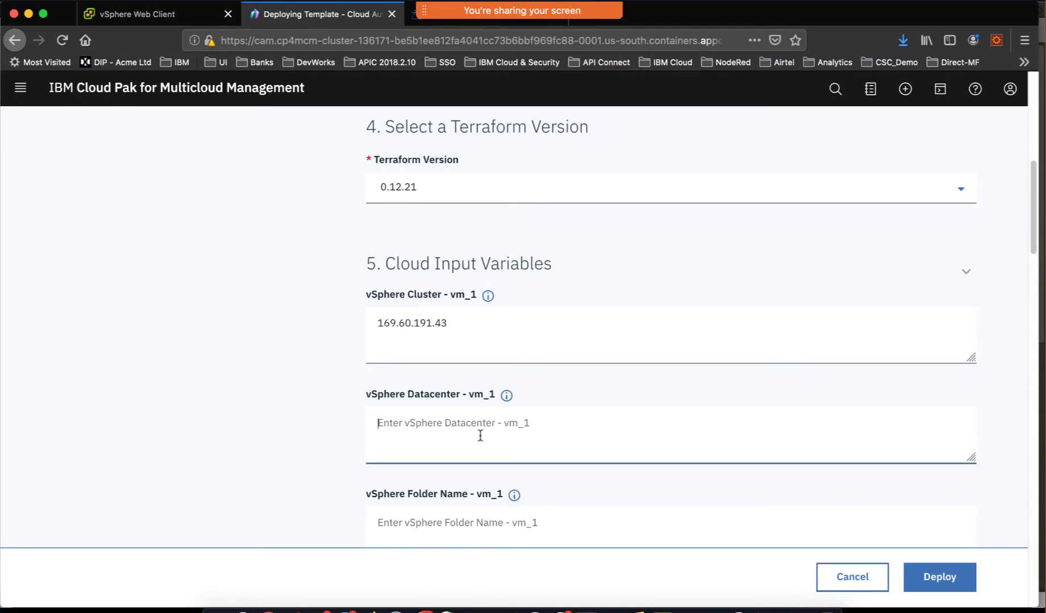
pyautogui.write('qla')
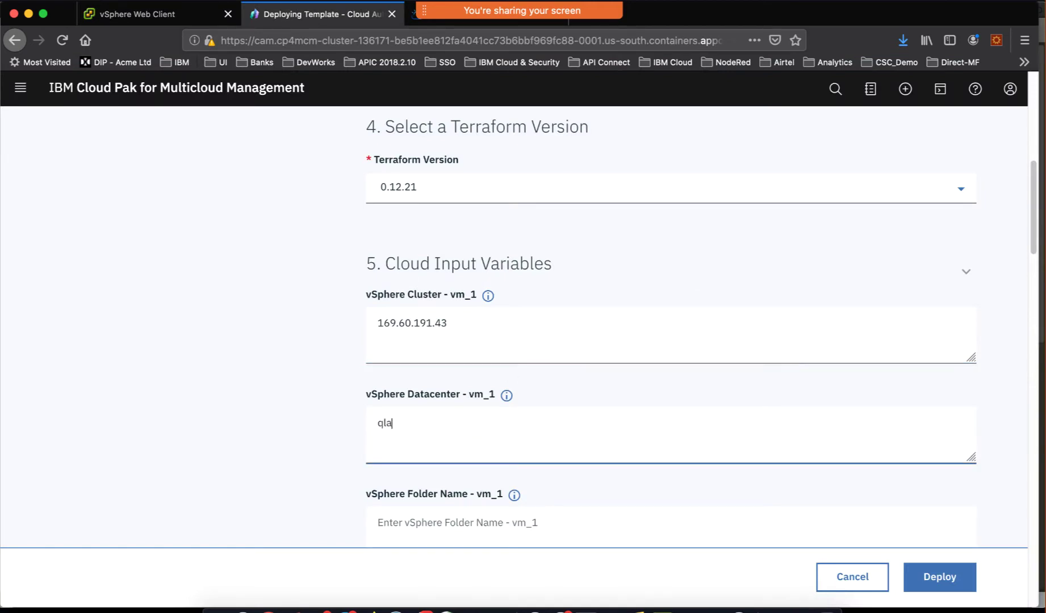
pyautogui.write('bdc')
# Step: Find the target VM folder under the datacenter in the vSphere Web Client and set vSphere Folder Name - vm_1 to mcmvms
pyautogui.click(527, 529)
pyautogui.click(173, 14)
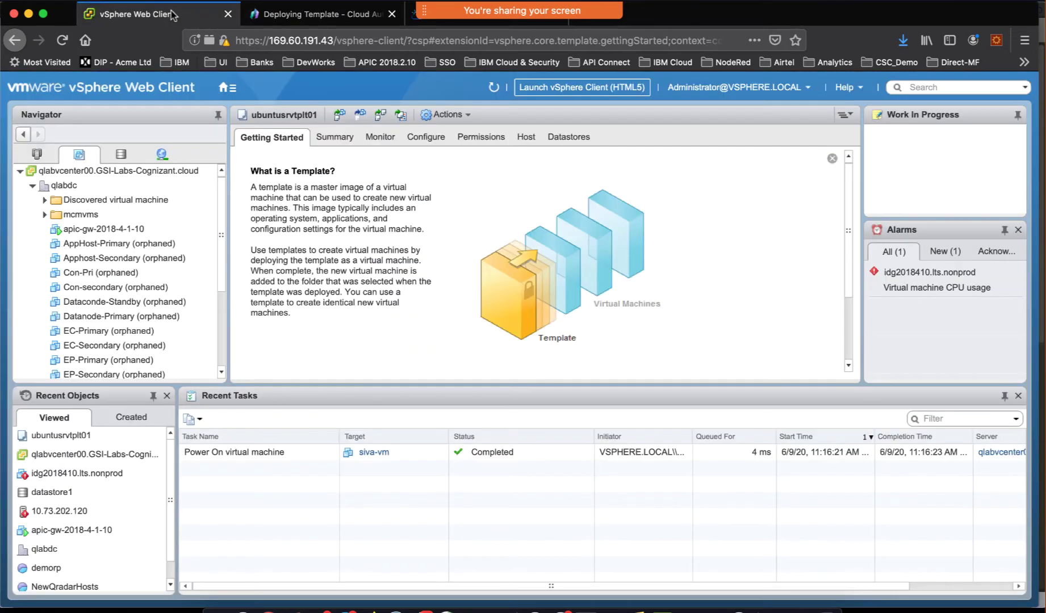
pyautogui.click(78, 215)
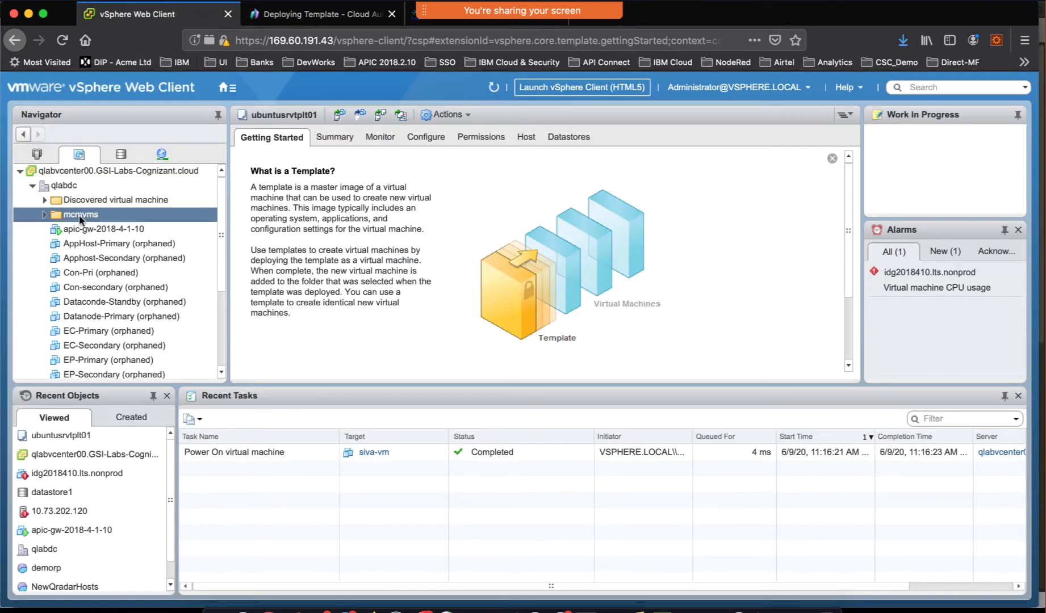
pyautogui.click(335, 16)
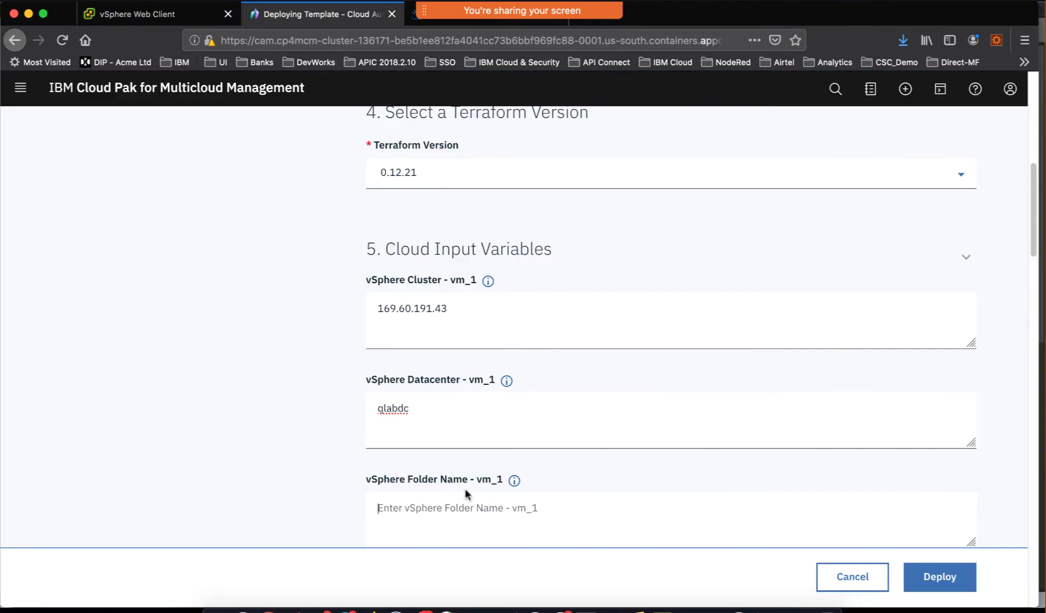
pyautogui.write('mcm')
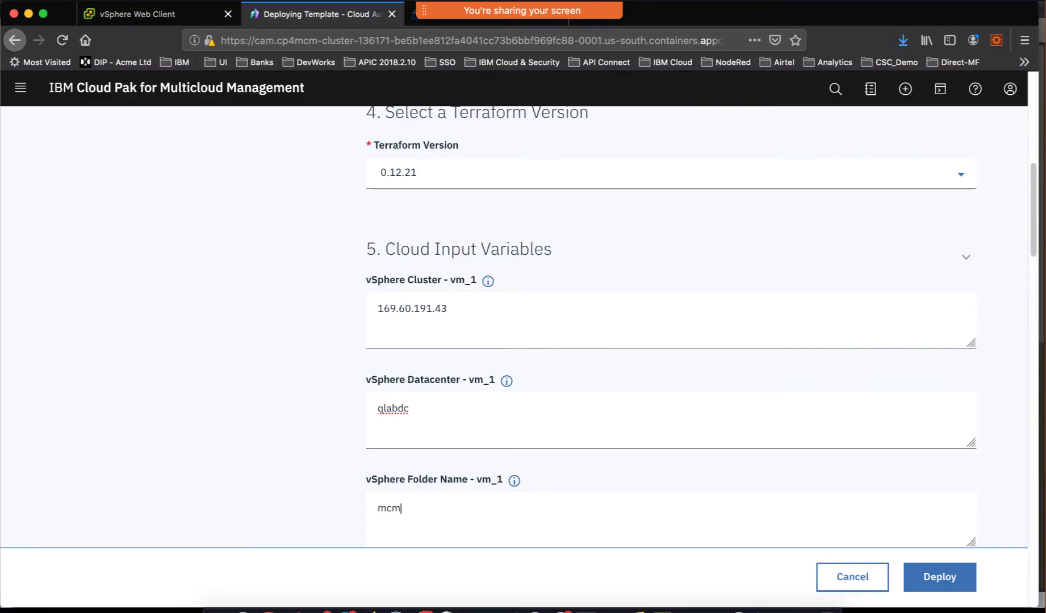
pyautogui.write('vms')
# Step: Replace the vm_1 hostname with demo-vm00, copied from the instance name
pyautogui.scroll(-1, 526, 476)
pyautogui.scroll(-5, 526, 476)
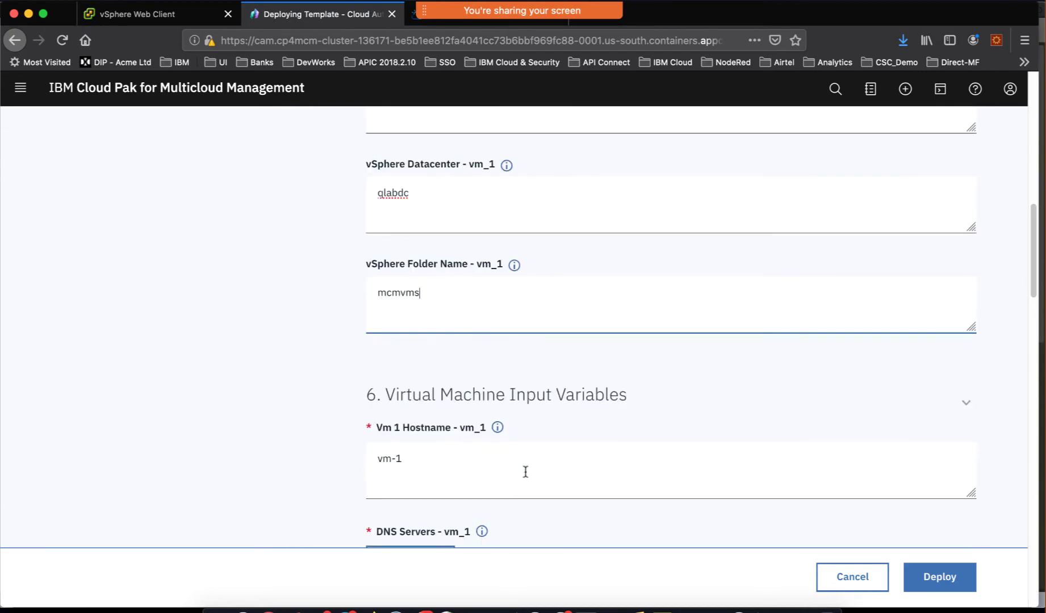
pyautogui.scroll(15, 473, 380)
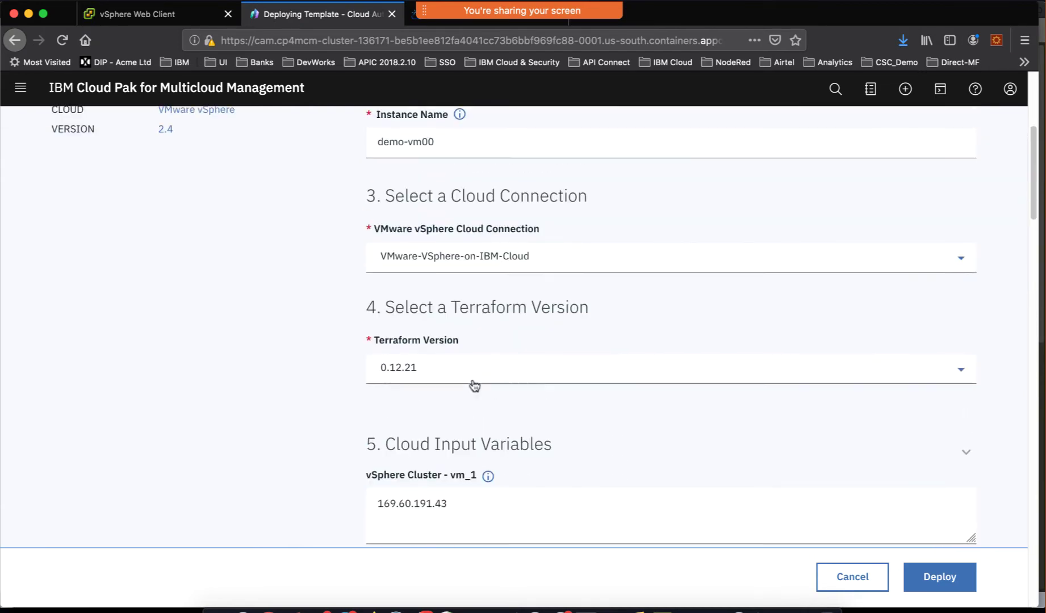
pyautogui.moveTo(453, 364); pyautogui.dragTo(355, 363)
pyautogui.hotkey('ctrl', 'c')
pyautogui.scroll(-5, 355, 363)
pyautogui.scroll(-6, 355, 362)
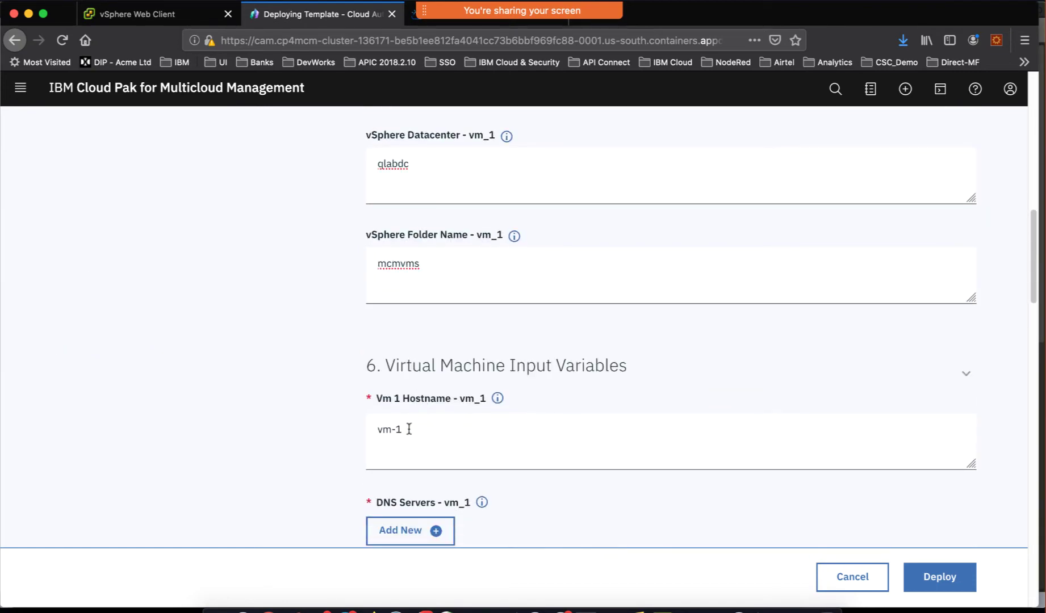
pyautogui.moveTo(406, 429); pyautogui.dragTo(349, 429)
pyautogui.hotkey('ctrl', 'v')
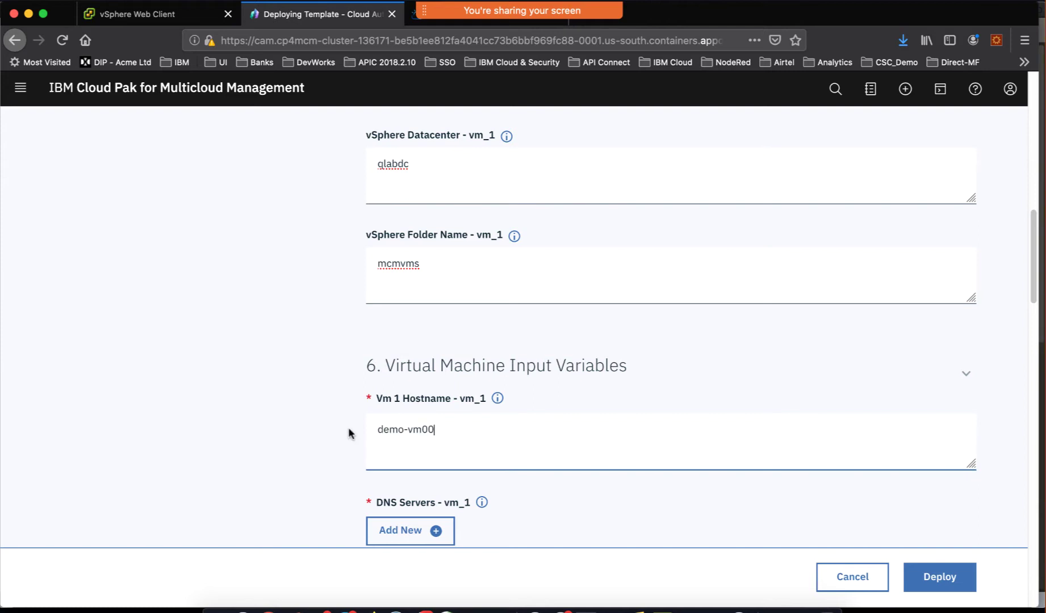
# Step: Add 8.8.8.8 as the DNS server and local as the DNS suffix for vm_1
pyautogui.scroll(-3, 567, 370)
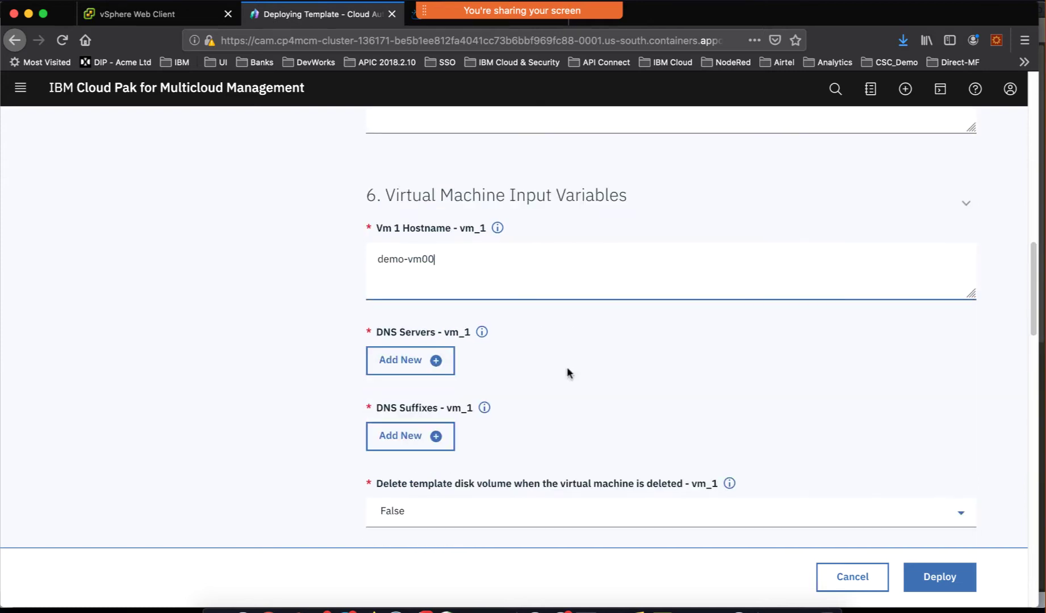
pyautogui.click(433, 361)
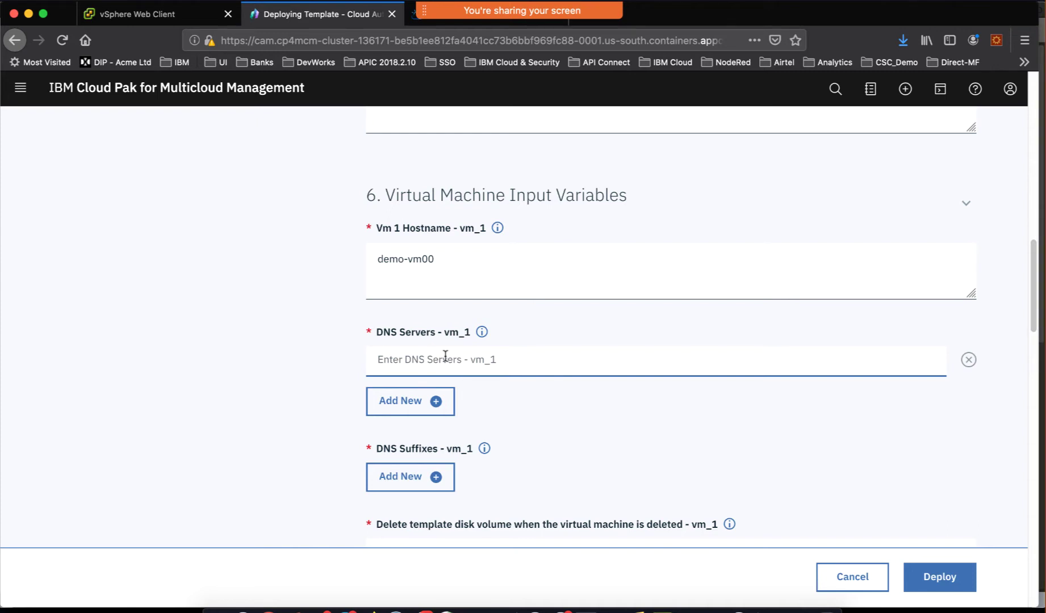
pyautogui.write('8.8.8.8')
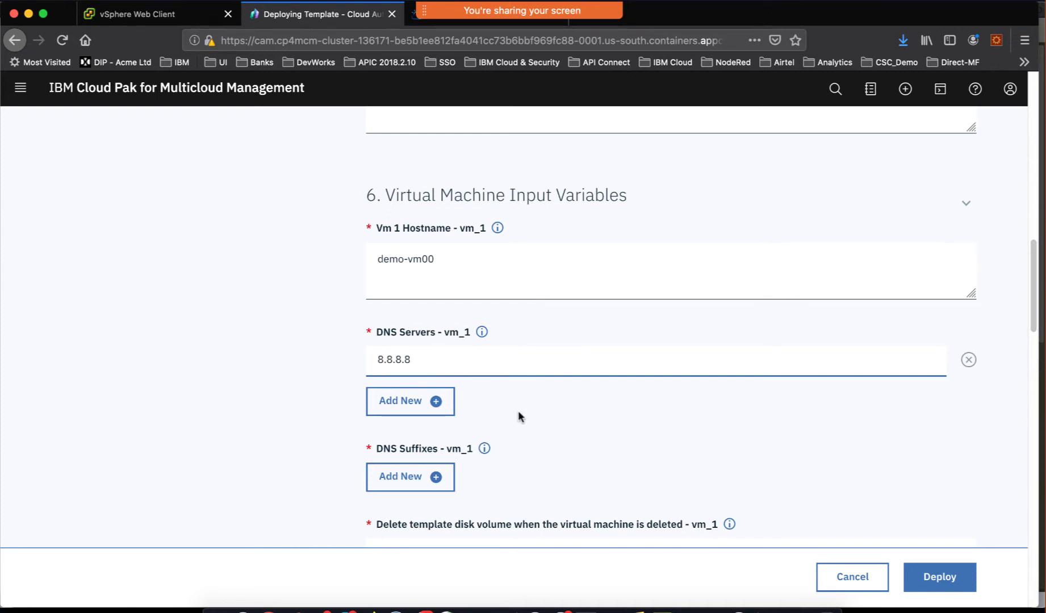
pyautogui.scroll(-3, 518, 410)
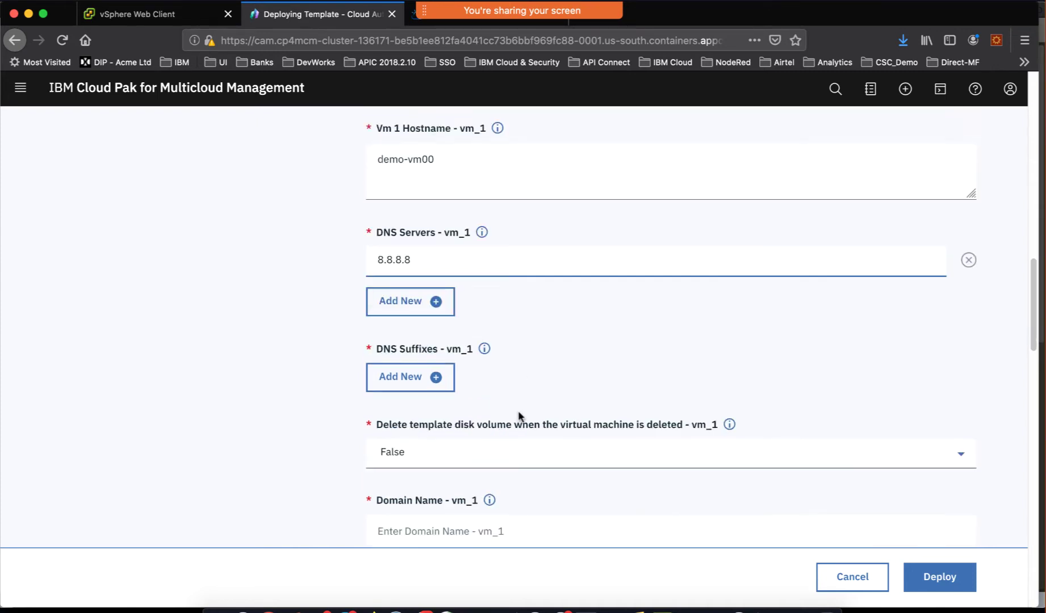
pyautogui.click(441, 370)
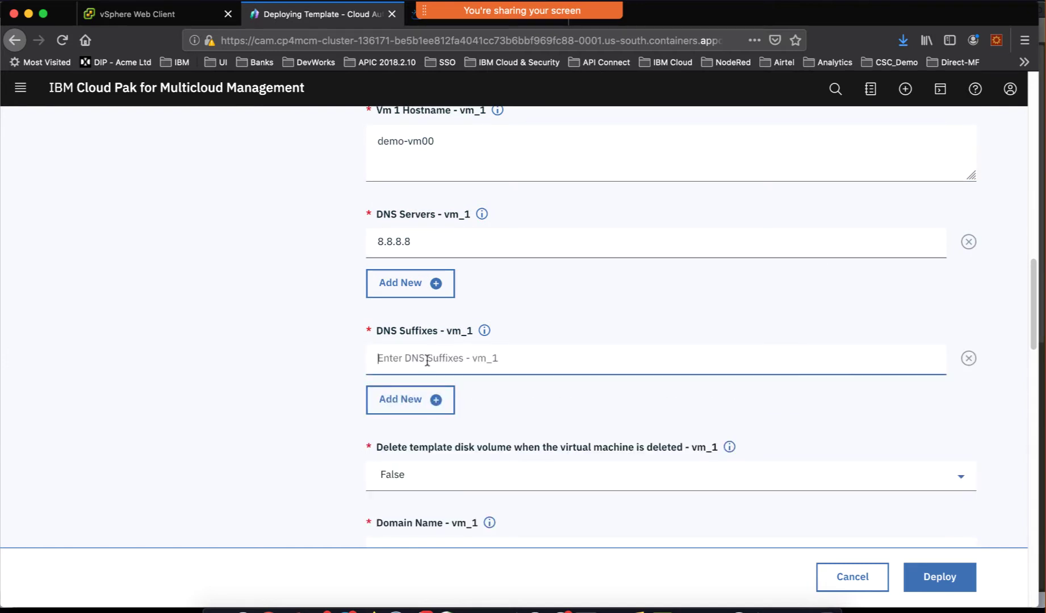
pyautogui.write('local')
# Step: Set the Domain Name of vm_1 to local
pyautogui.scroll(-3, 491, 383)
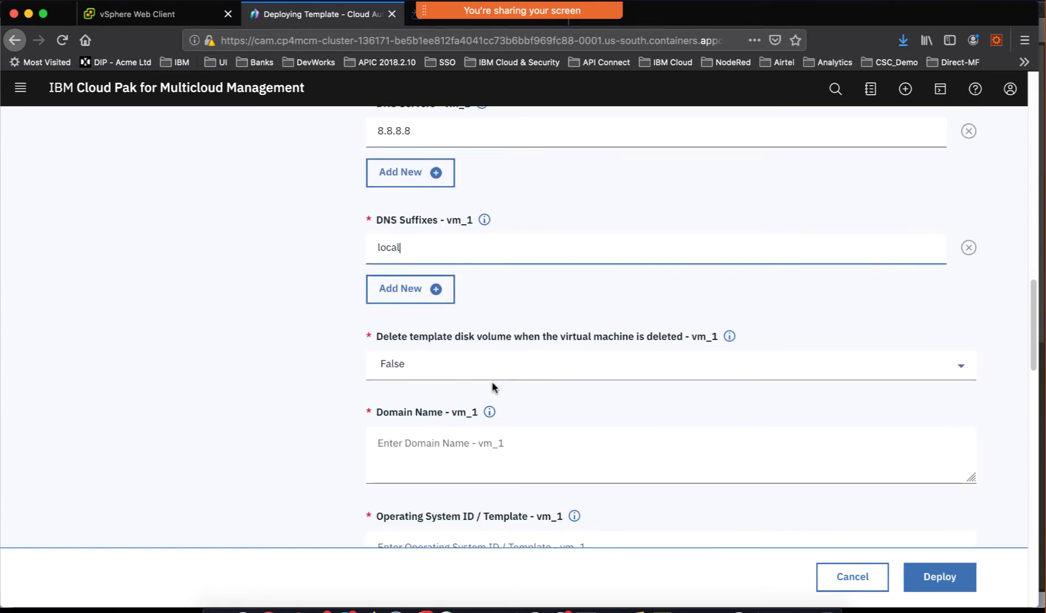
pyautogui.scroll(-2, 572, 415)
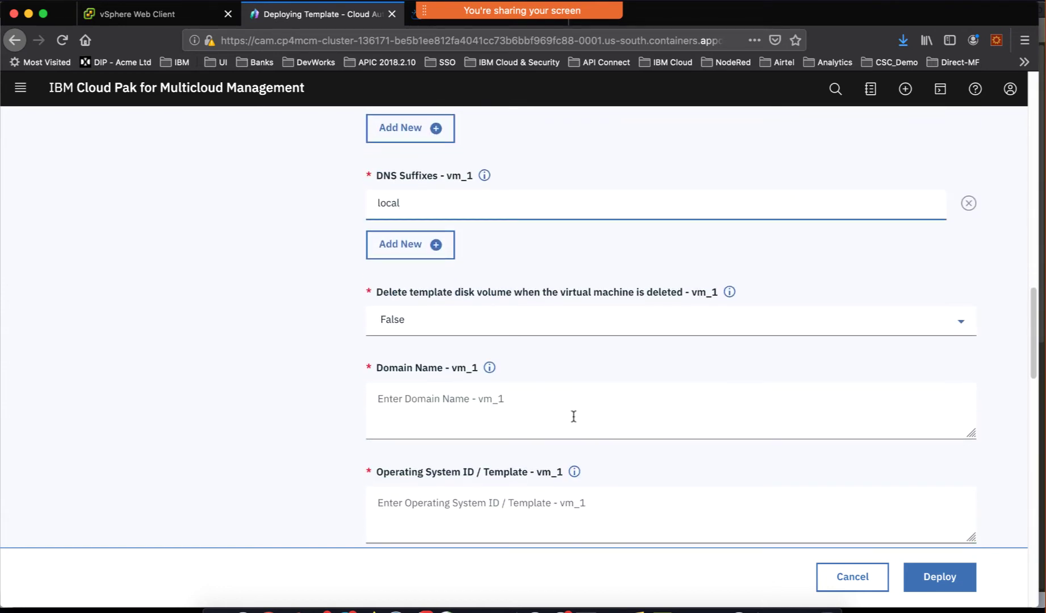
pyautogui.scroll(-1, 573, 416)
pyautogui.click(510, 359)
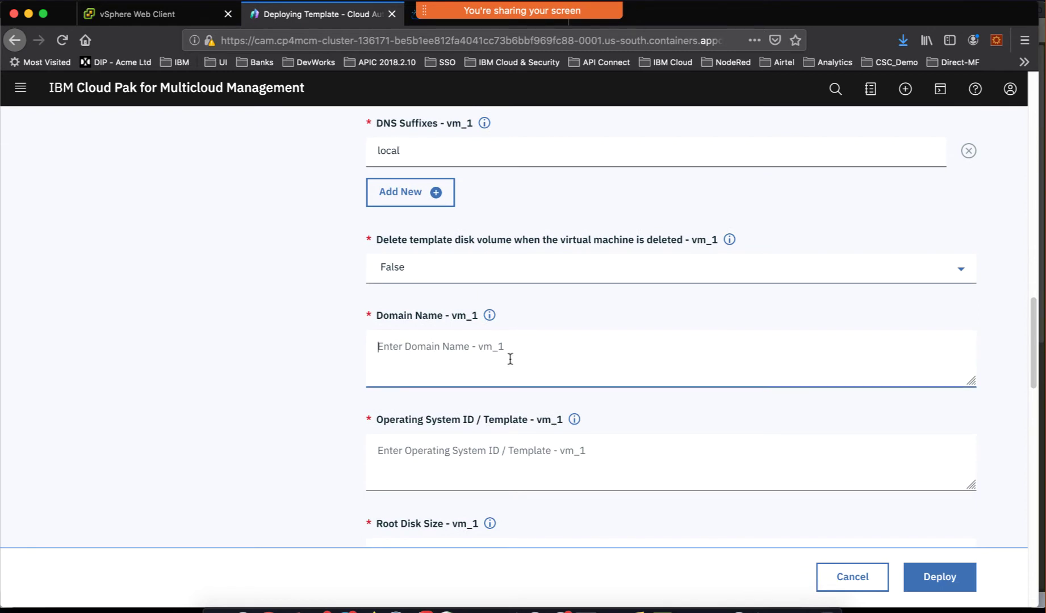
pyautogui.write('local')
# Step: Copy the template name ubuntusrvtplt01 from the vSphere Web Client into the Operating System ID / Template of vm_1
pyautogui.scroll(-2, 512, 352)
pyautogui.click(484, 365)
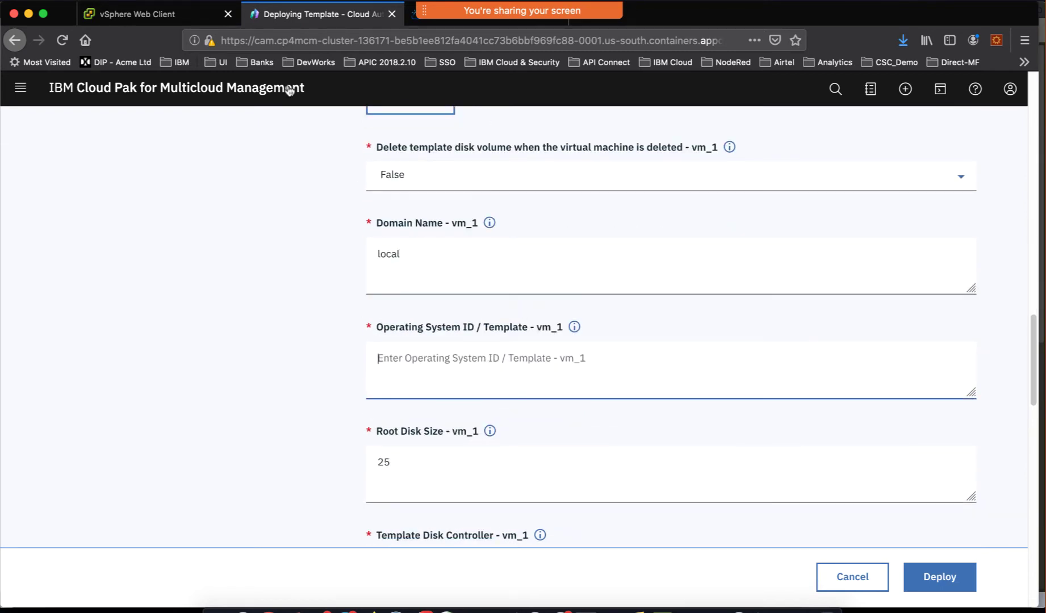
pyautogui.click(168, 16)
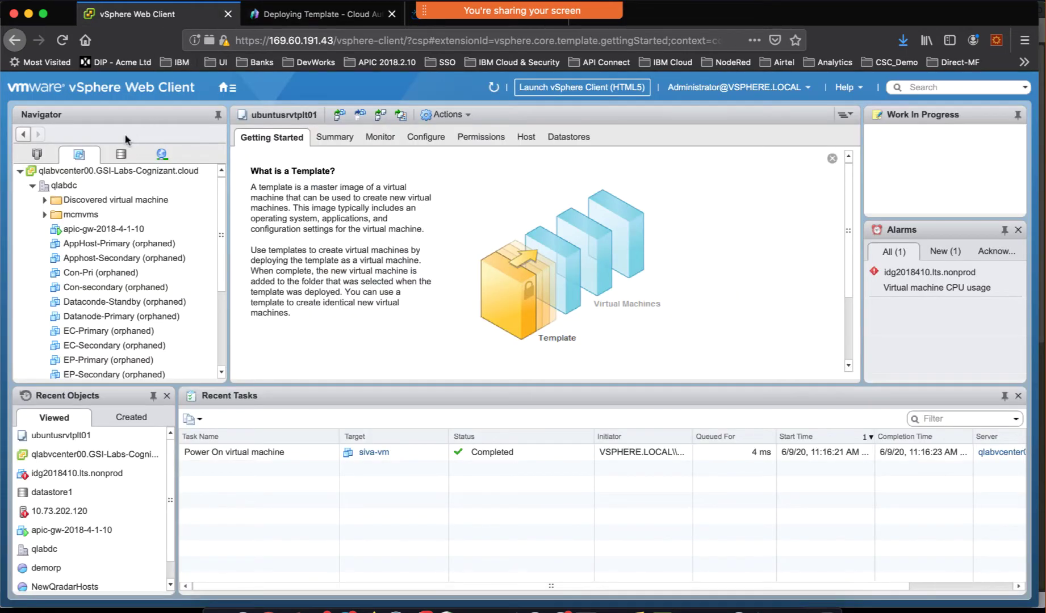
pyautogui.scroll(-5, 115, 249)
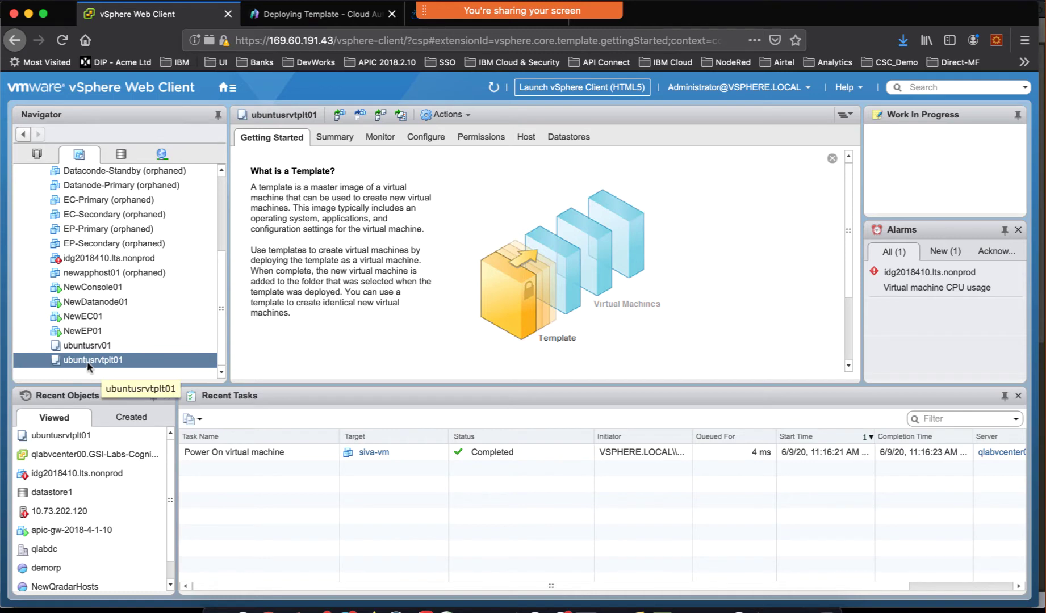
pyautogui.doubleClick(292, 115)
pyautogui.press('super+c')
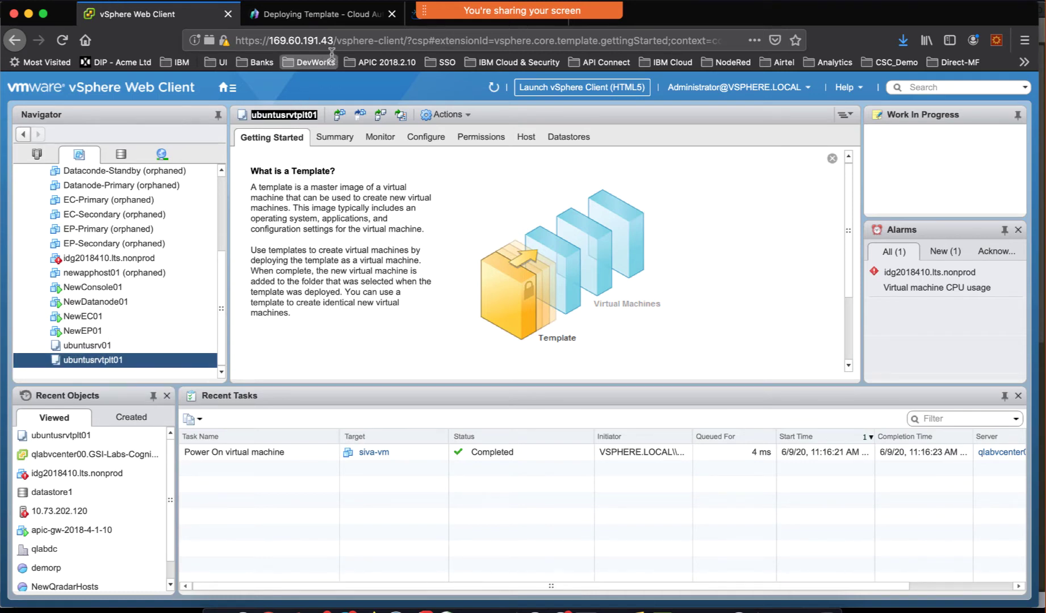
pyautogui.click(347, 19)
pyautogui.click(542, 391)
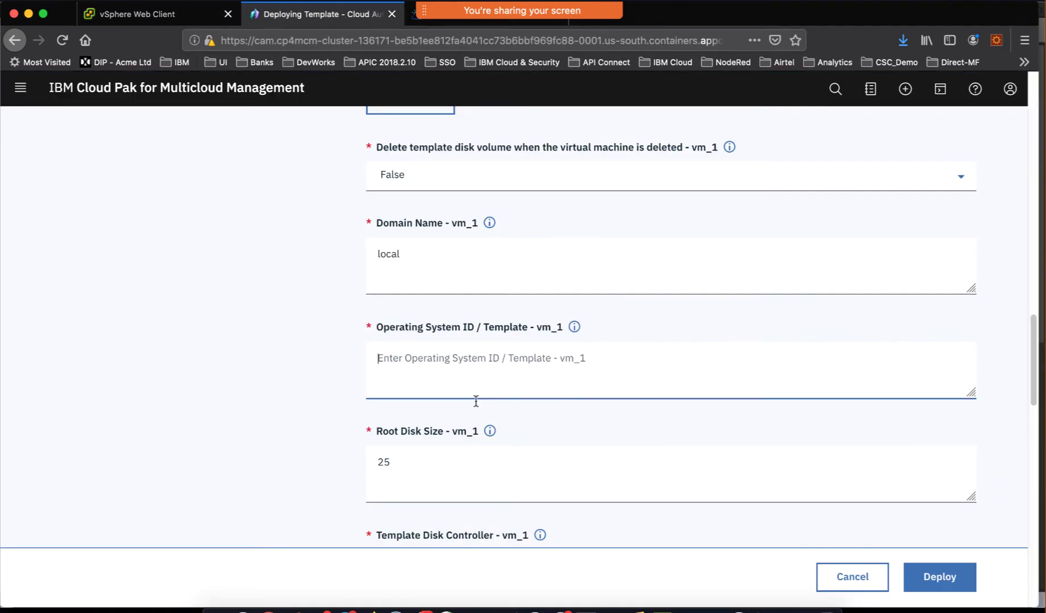
pyautogui.press('super+v')
# Step: Set the Root Disk Size of vm_1 to 16
pyautogui.scroll(-2, 484, 359)
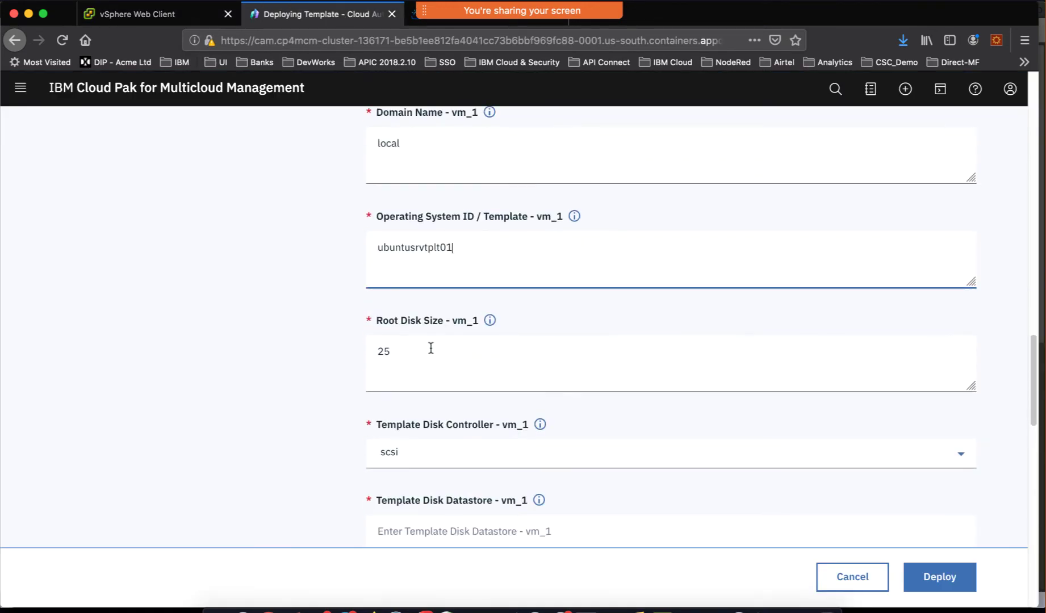
pyautogui.moveTo(429, 348); pyautogui.dragTo(352, 342)
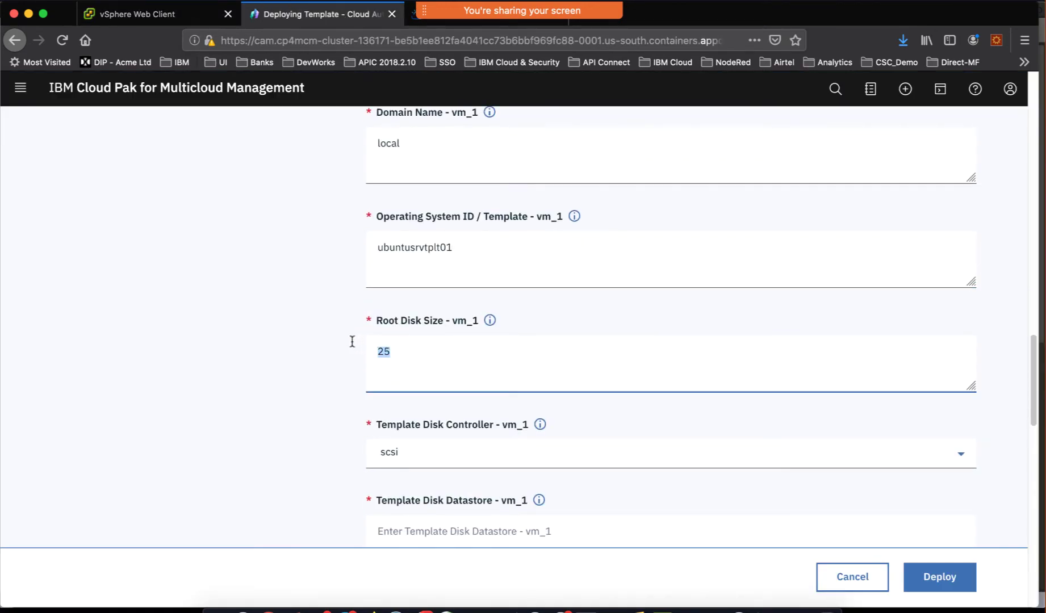
pyautogui.write('16')
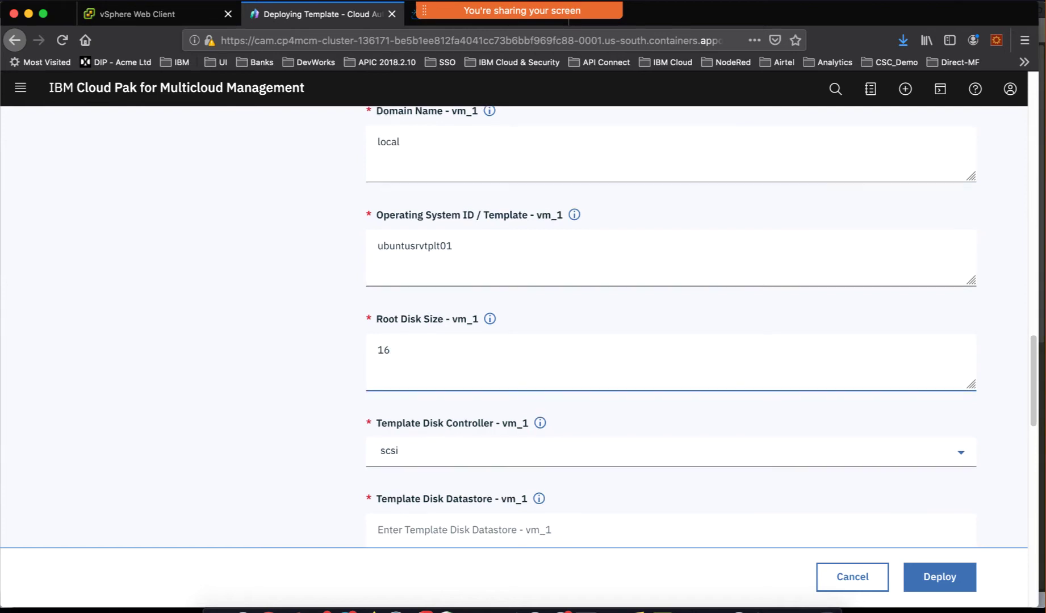
# Step: Look up the datastores in the vSphere Web Client and set the Template Disk Datastore of vm_1 to datastore1
pyautogui.scroll(-3, 670, 331)
pyautogui.scroll(-2, 671, 332)
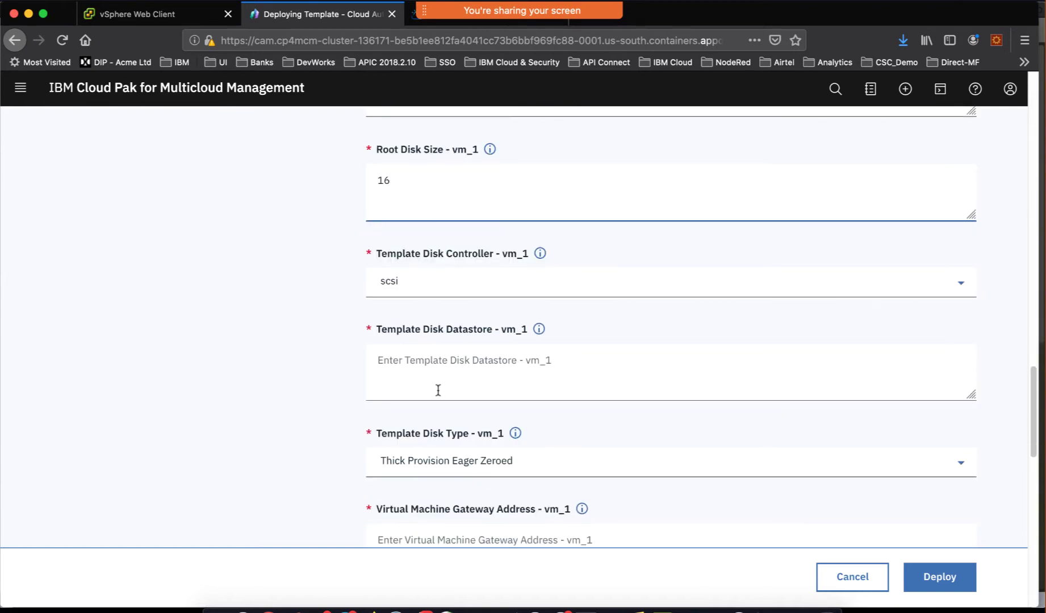
pyautogui.scroll(-1, 429, 298)
pyautogui.click(435, 313)
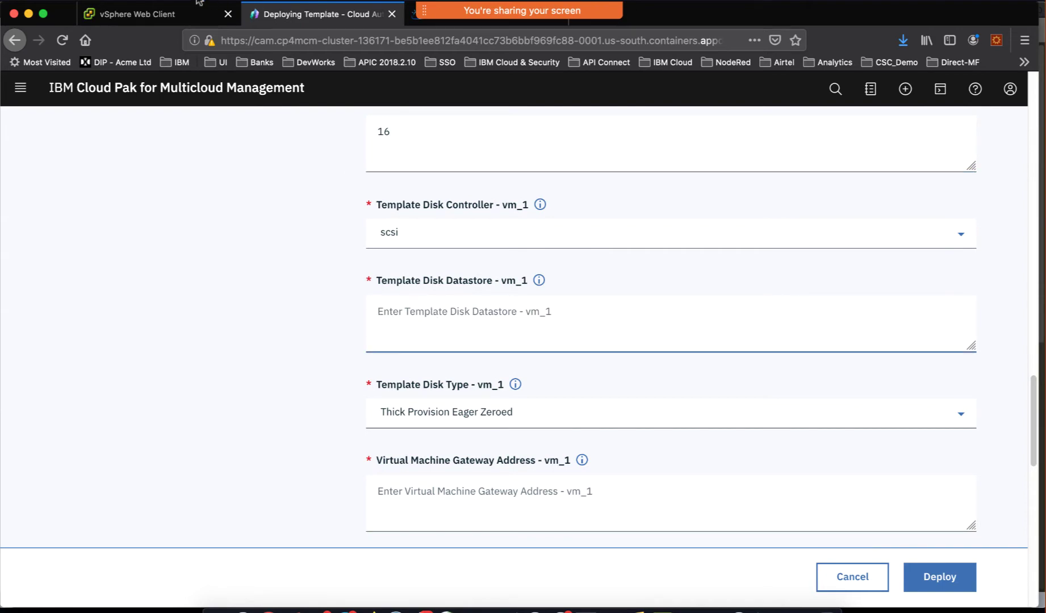
pyautogui.click(148, 14)
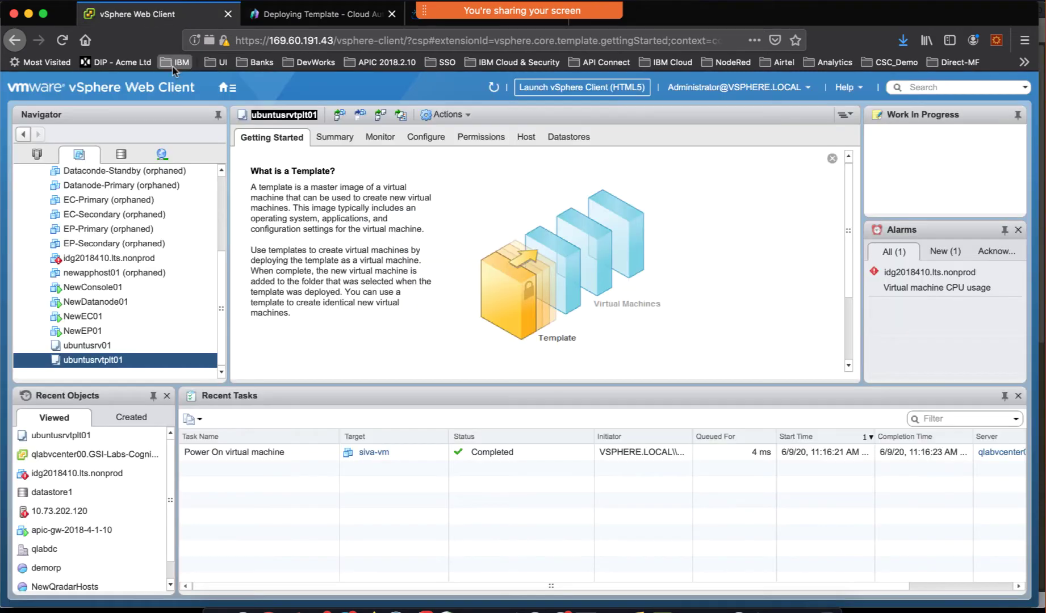
pyautogui.click(121, 153)
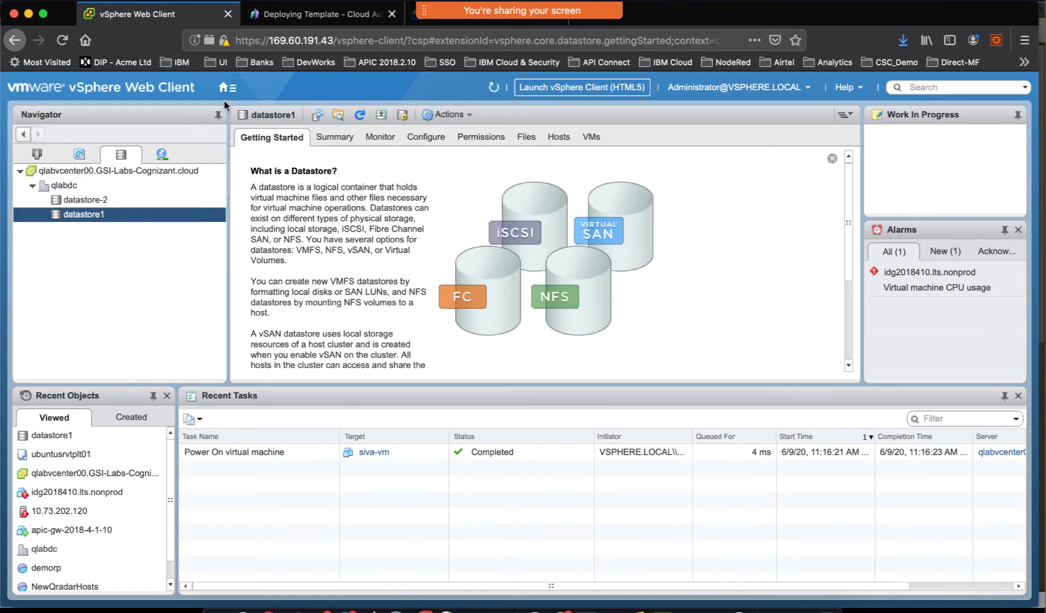
pyautogui.click(296, 15)
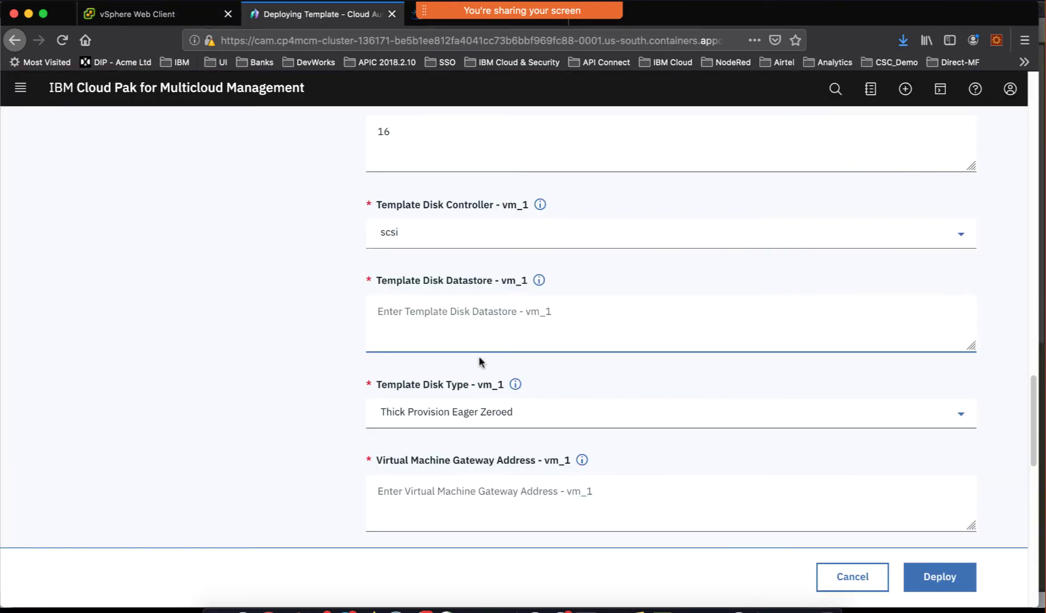
pyautogui.write('datas')
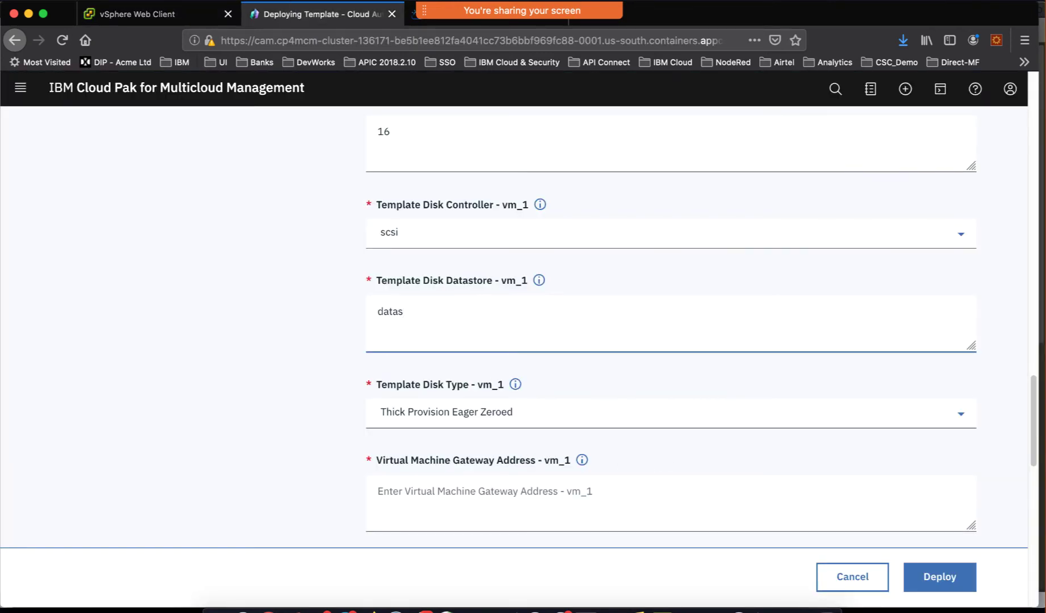
pyautogui.write('tore1')
# Step: Set the Virtual Machine Gateway Address of vm_1 to 150.238.89.241
pyautogui.scroll(-3, 525, 386)
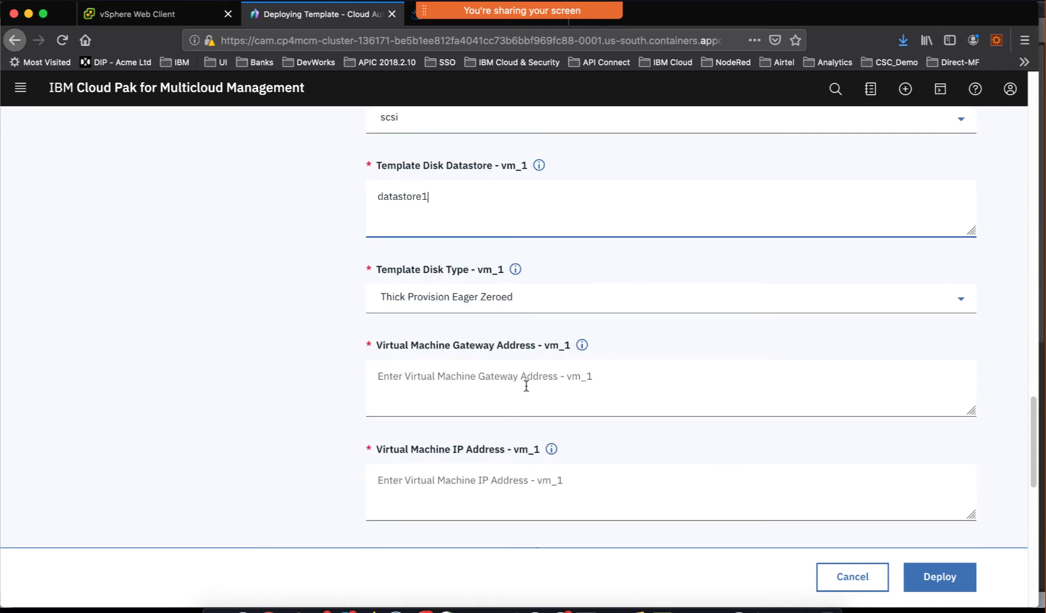
pyautogui.scroll(-2, 510, 322)
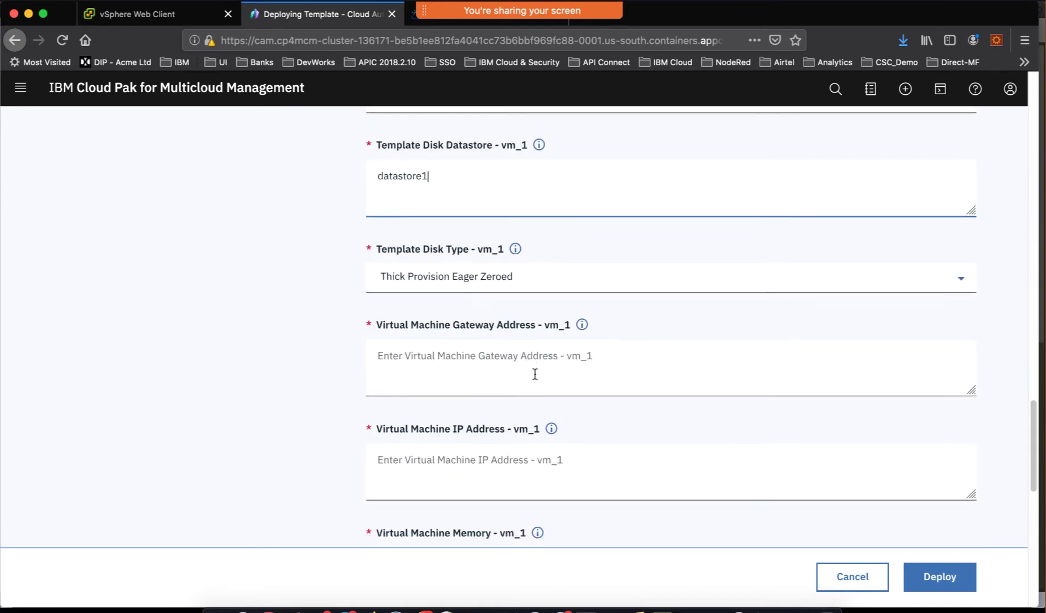
pyautogui.click(509, 322)
pyautogui.scroll(-2, 509, 322)
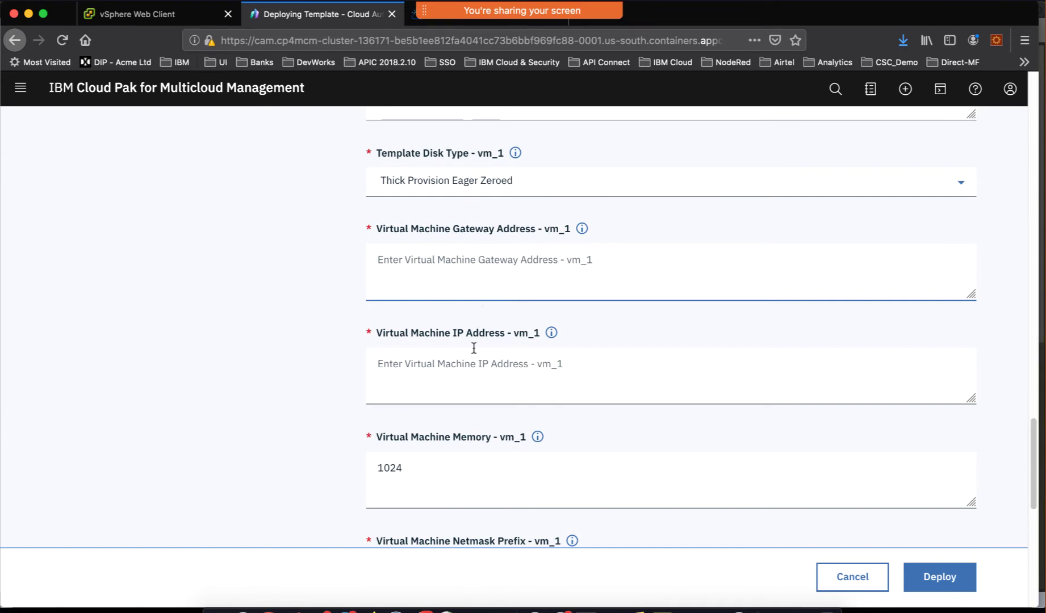
pyautogui.click(475, 371)
pyautogui.click(452, 276)
pyautogui.write('15')
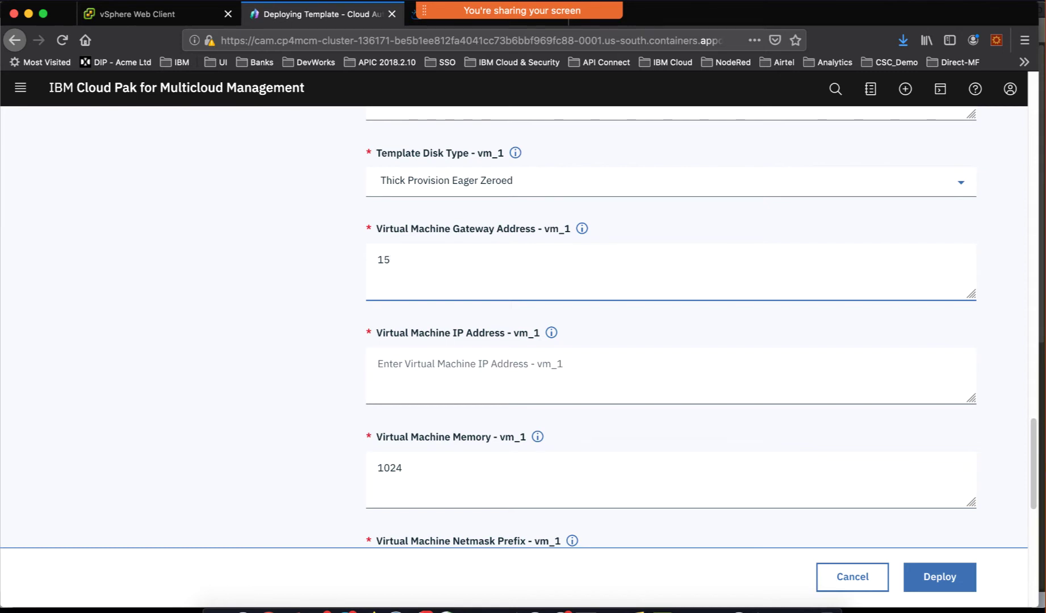
pyautogui.write('0.238.89.241')
# Step: Copy the gateway address into the Virtual Machine IP Address of vm_1 and change it to 150.238.89.247
pyautogui.press('super+a')
pyautogui.press('super+c')
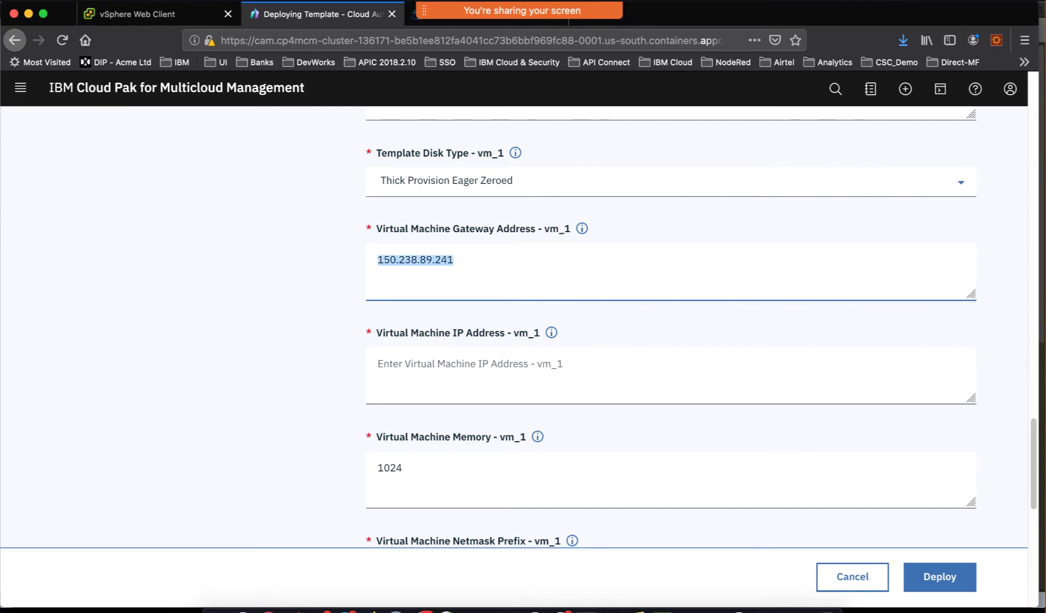
pyautogui.click(497, 361)
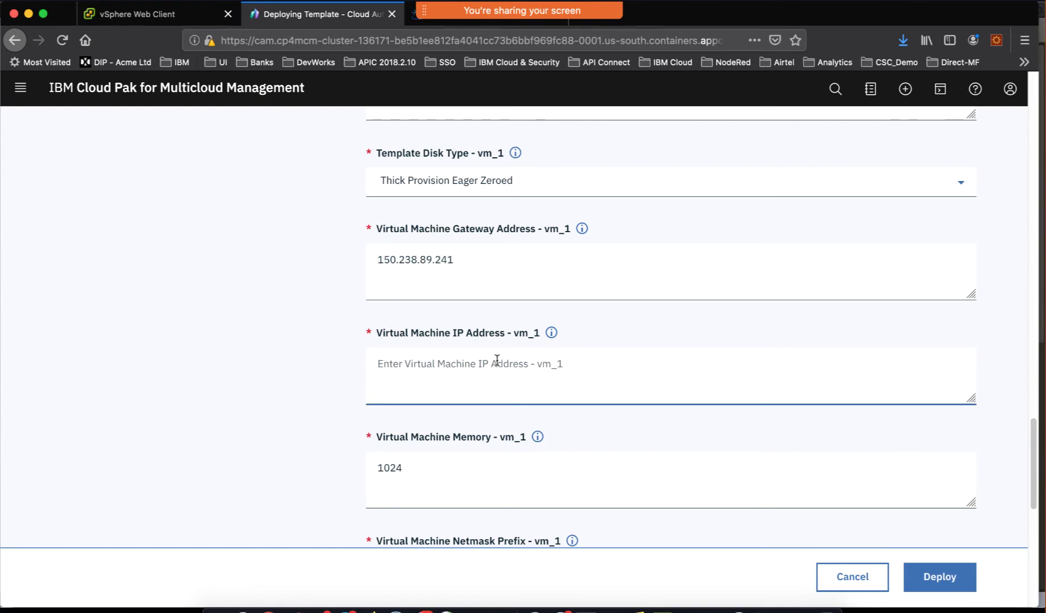
pyautogui.press('super+v')
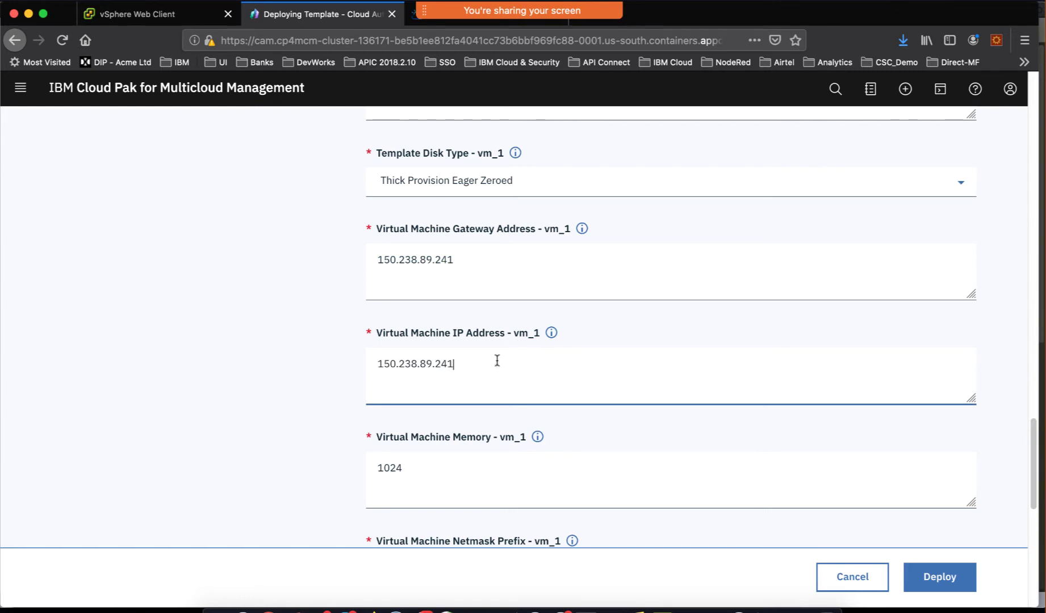
pyautogui.press('BackSpace')
pyautogui.write('4')
# Step: Set the Virtual Machine Memory of vm_1 to 8192
pyautogui.scroll(-3, 458, 375)
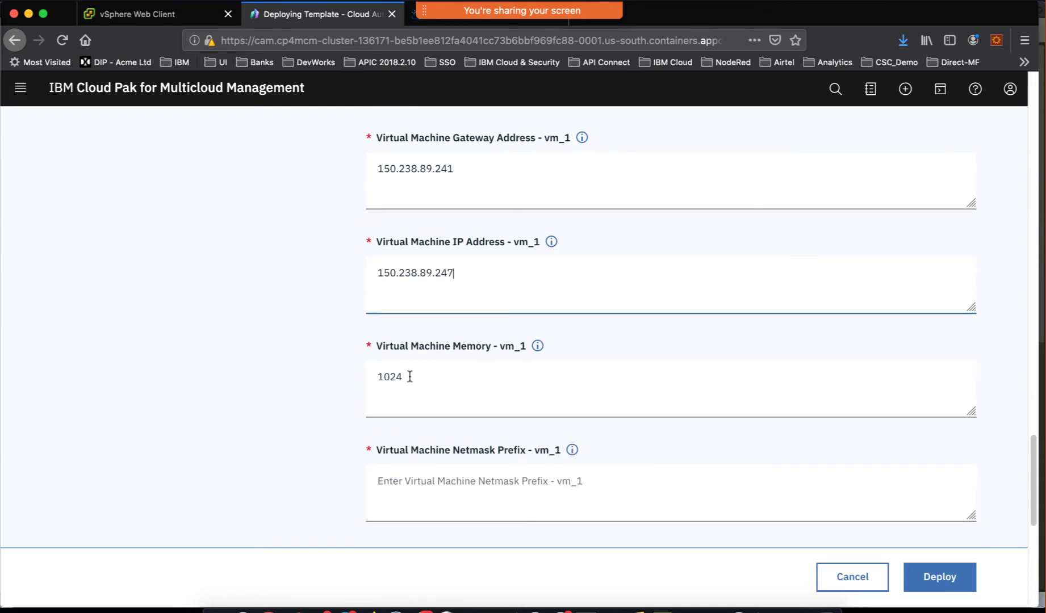
pyautogui.moveTo(407, 376); pyautogui.dragTo(365, 373)
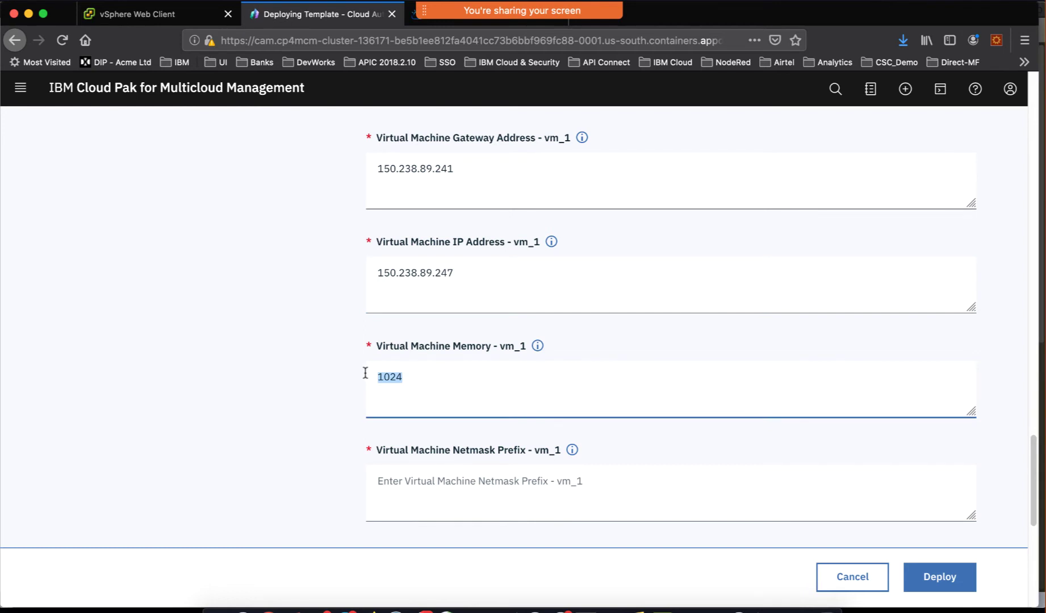
pyautogui.write('819')
# Step: Set the Virtual Machine Netmask Prefix of vm_1 to 28
pyautogui.scroll(-2, 453, 409)
pyautogui.scroll(-2, 480, 398)
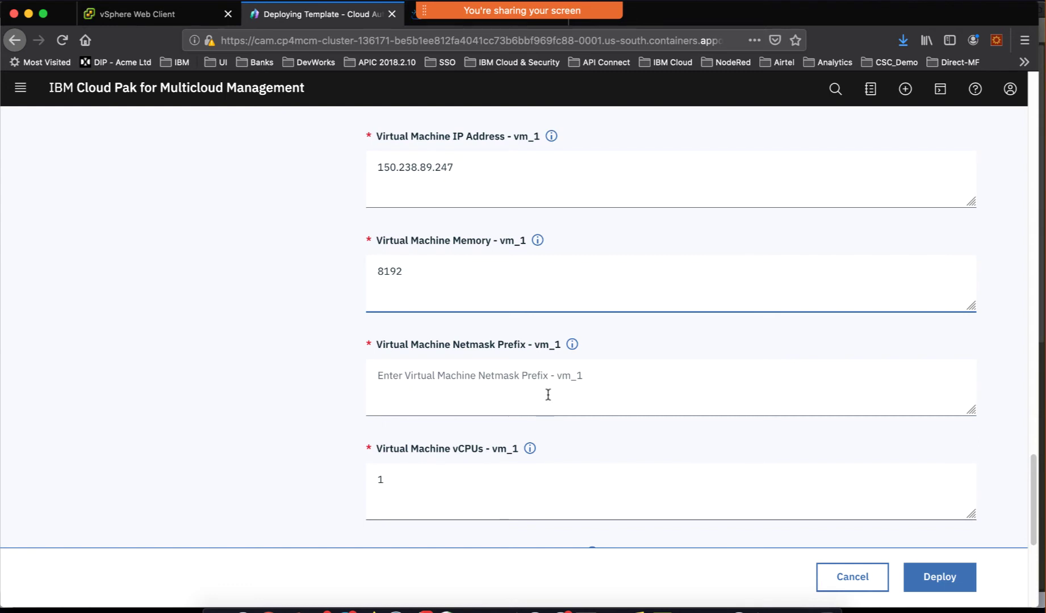
pyautogui.scroll(-1, 548, 395)
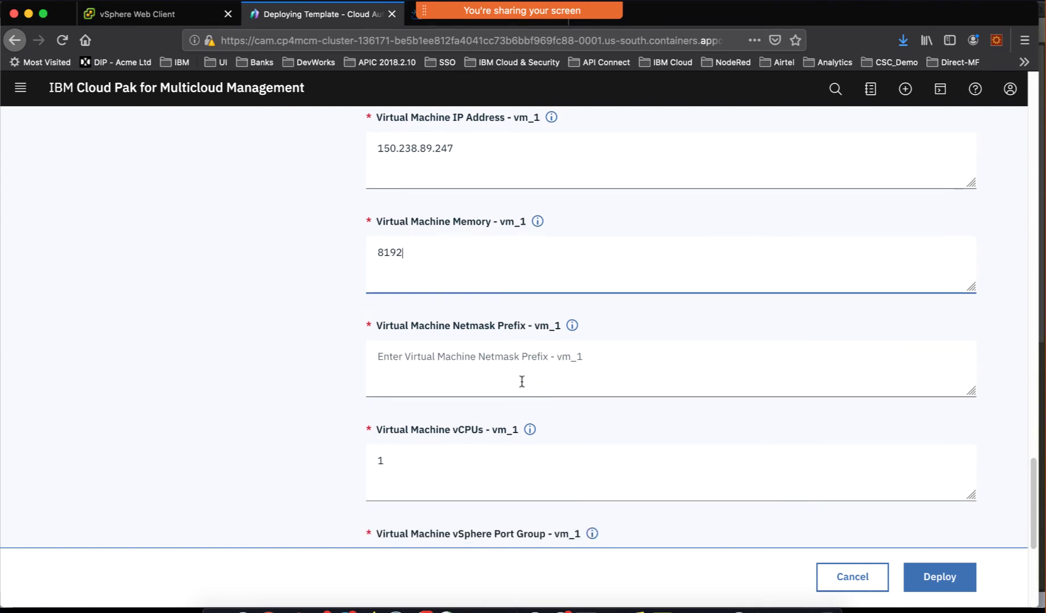
pyautogui.click(490, 357)
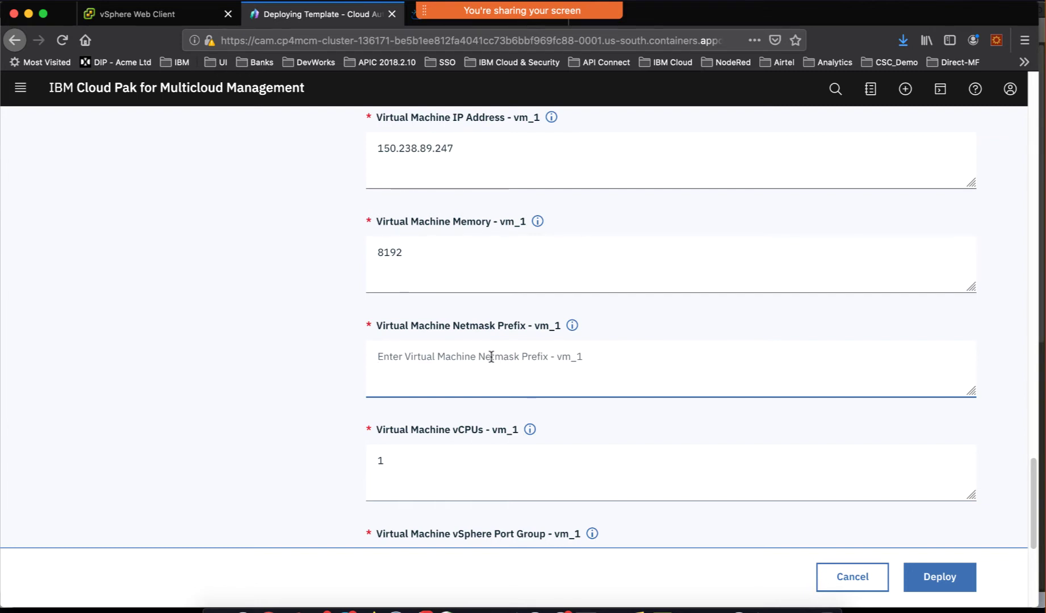
pyautogui.write('28')
# Step: Set the Virtual Machine vCPUs of vm_1 to 4
pyautogui.scroll(-3, 491, 357)
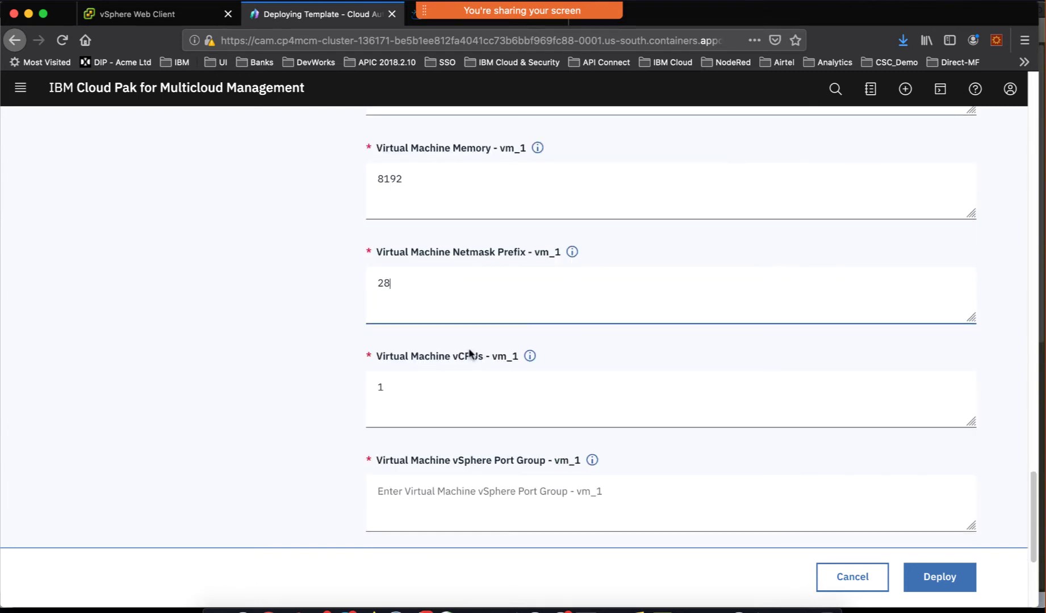
pyautogui.moveTo(398, 385); pyautogui.dragTo(350, 385)
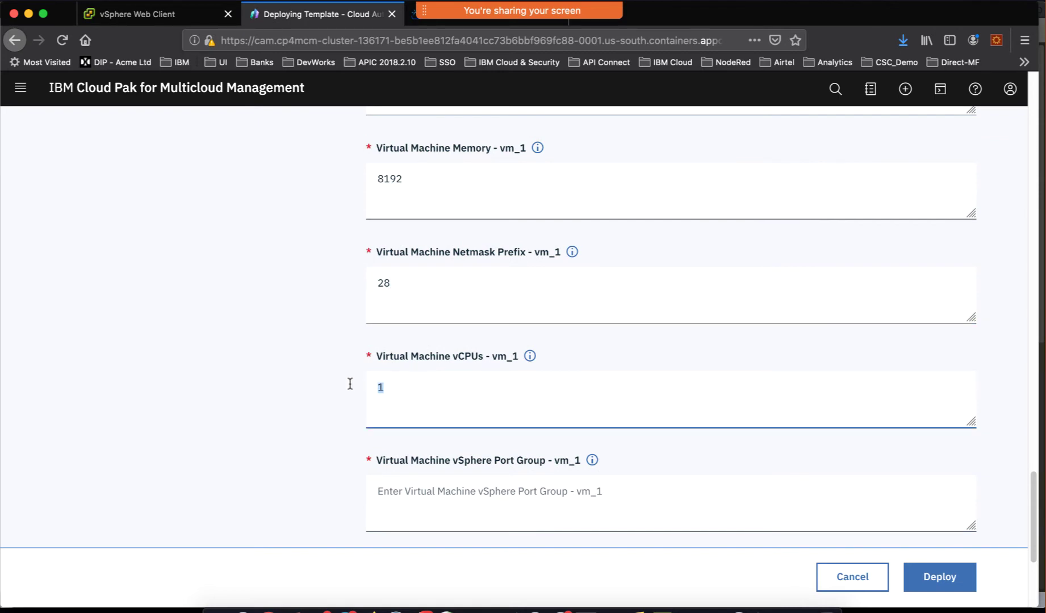
pyautogui.scroll(-2, 352, 389)
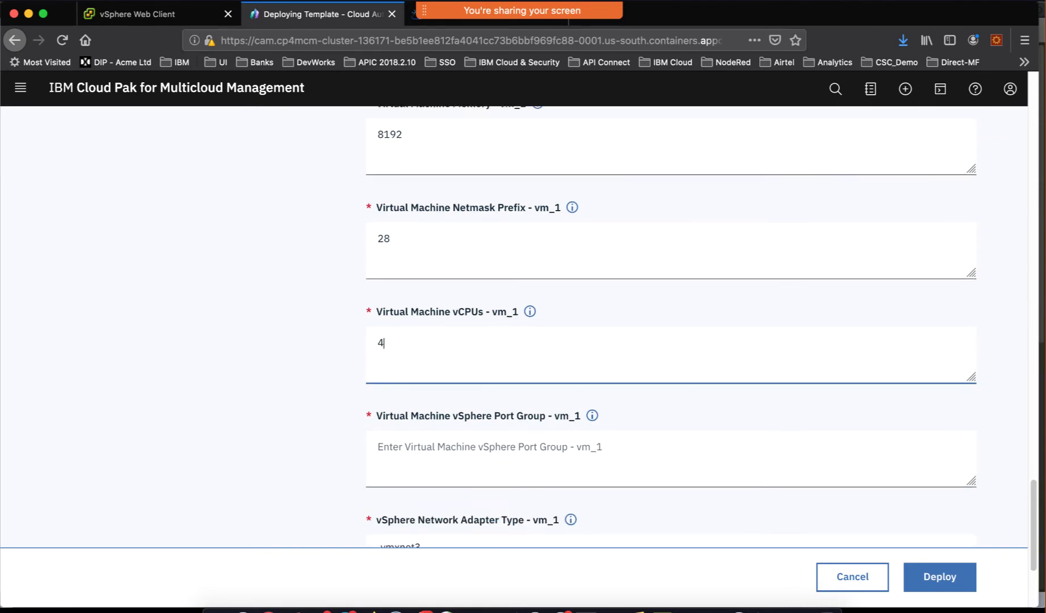
# Step: Look up the available networks in the vSphere Web Client and set the vSphere Port Group of vm_1 to VM-EXT
pyautogui.click(404, 416)
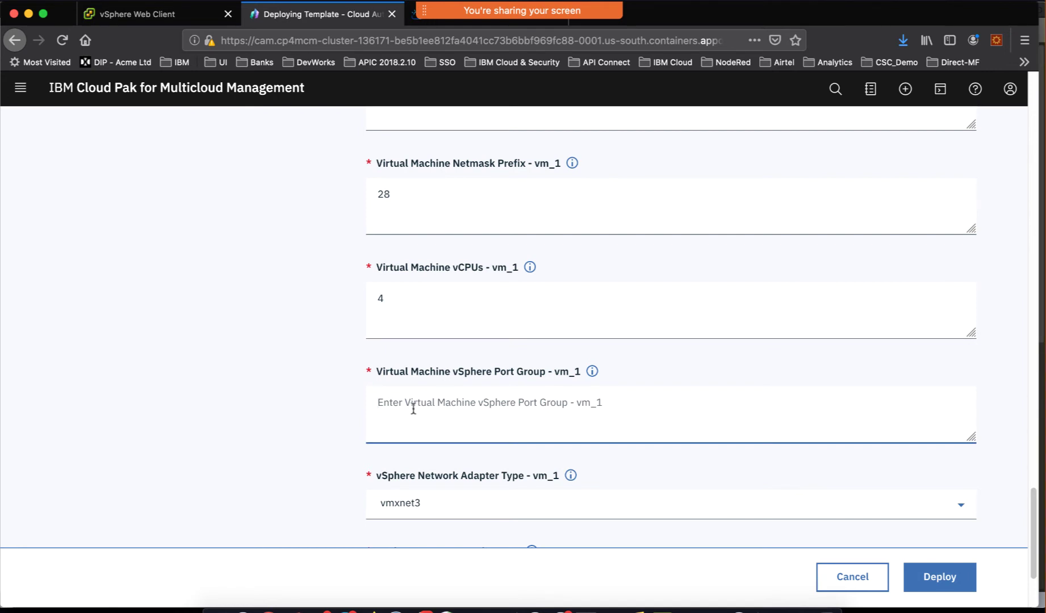
pyautogui.scroll(-1, 551, 406)
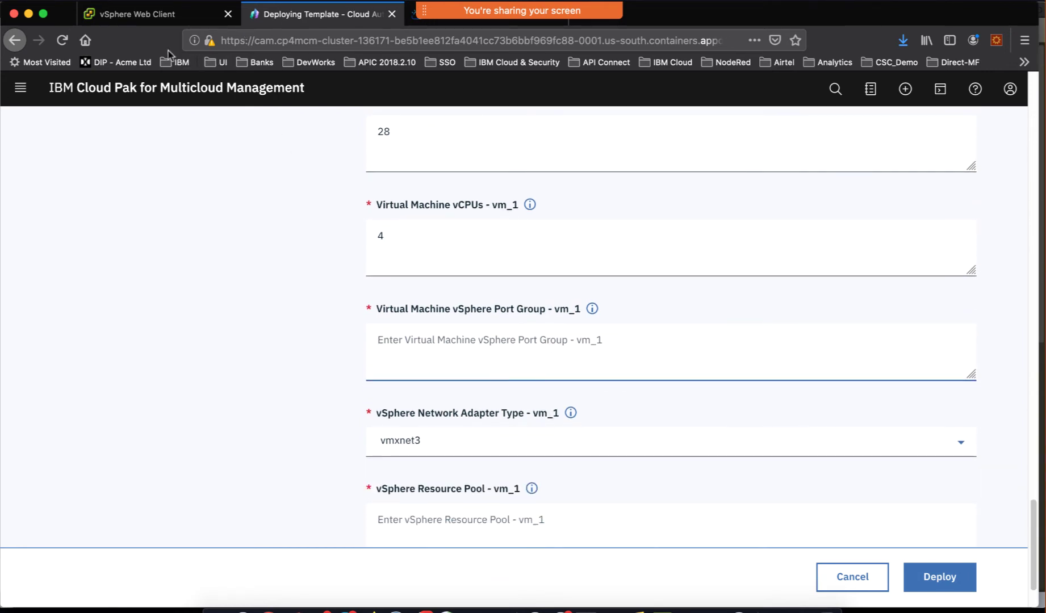
pyautogui.click(152, 16)
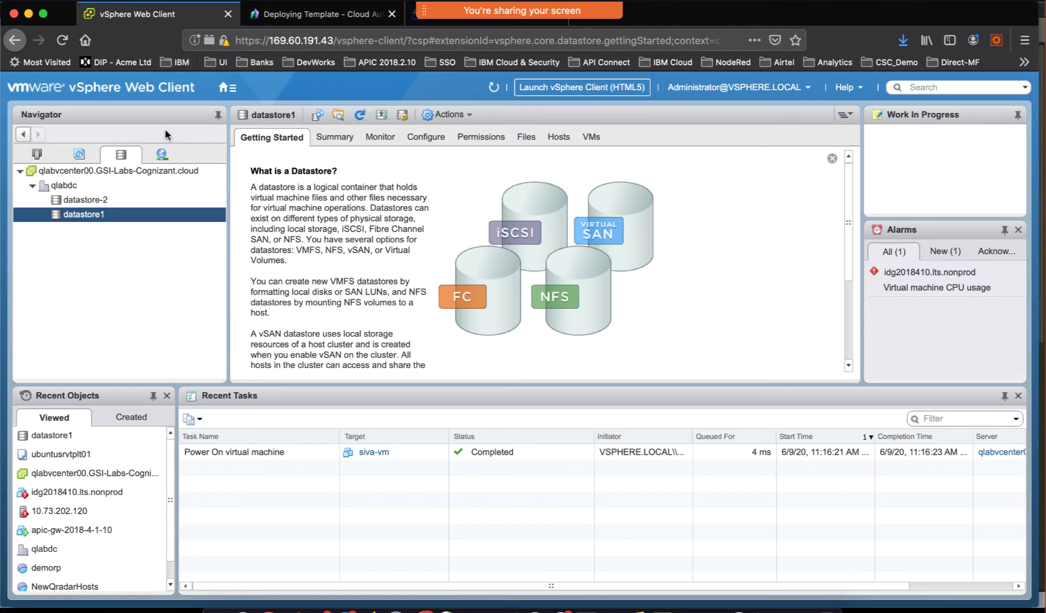
pyautogui.click(162, 154)
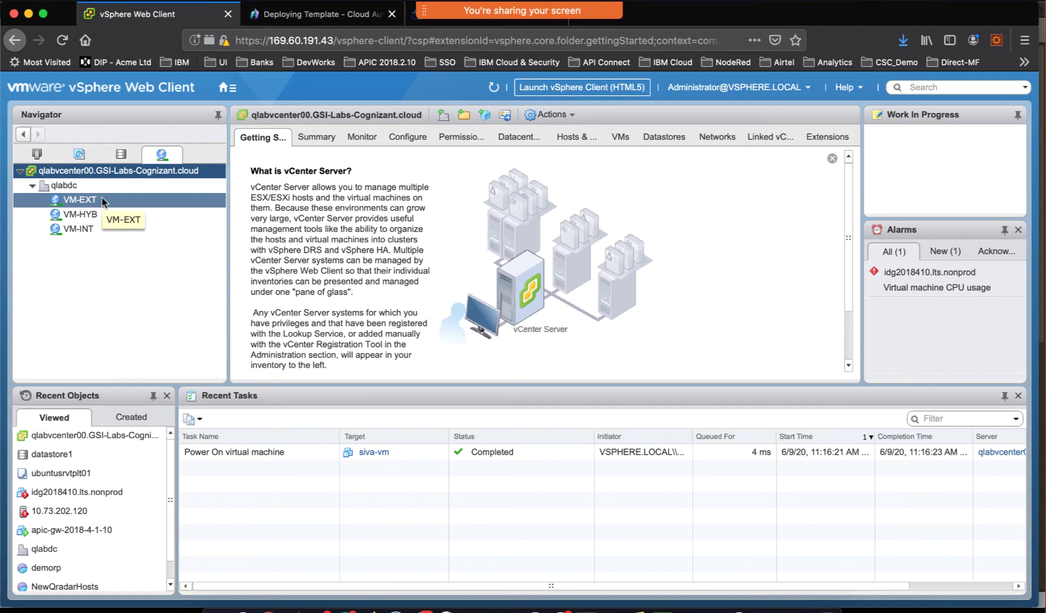
pyautogui.click(311, 19)
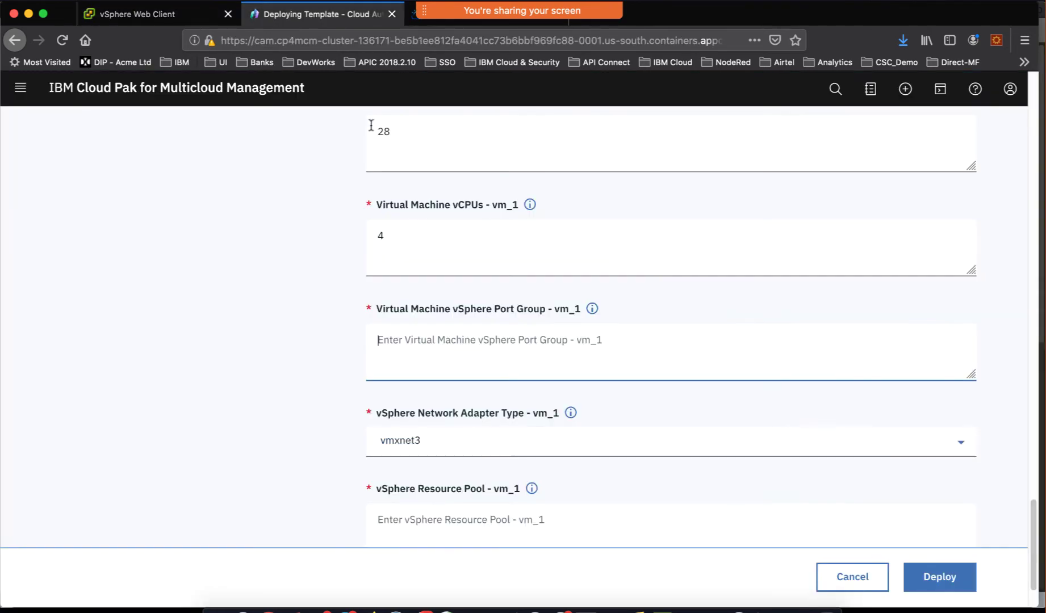
pyautogui.write('V')
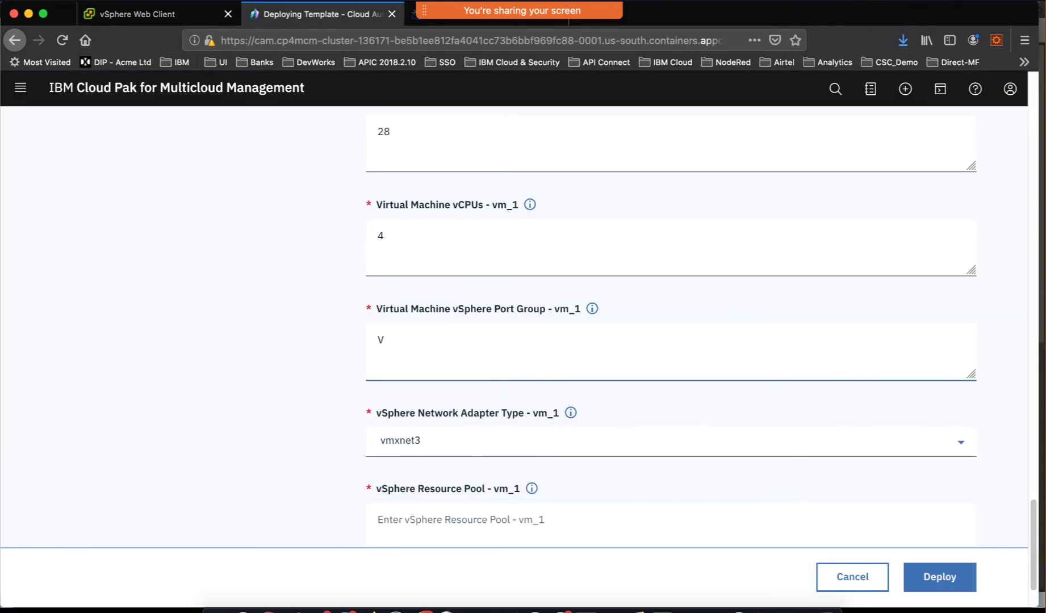
pyautogui.write('M-EXT')
# Step: Look up the host's resource pools in the vSphere Web Client and set the vSphere Resource Pool of vm_1 to demorp
pyautogui.scroll(-3, 486, 364)
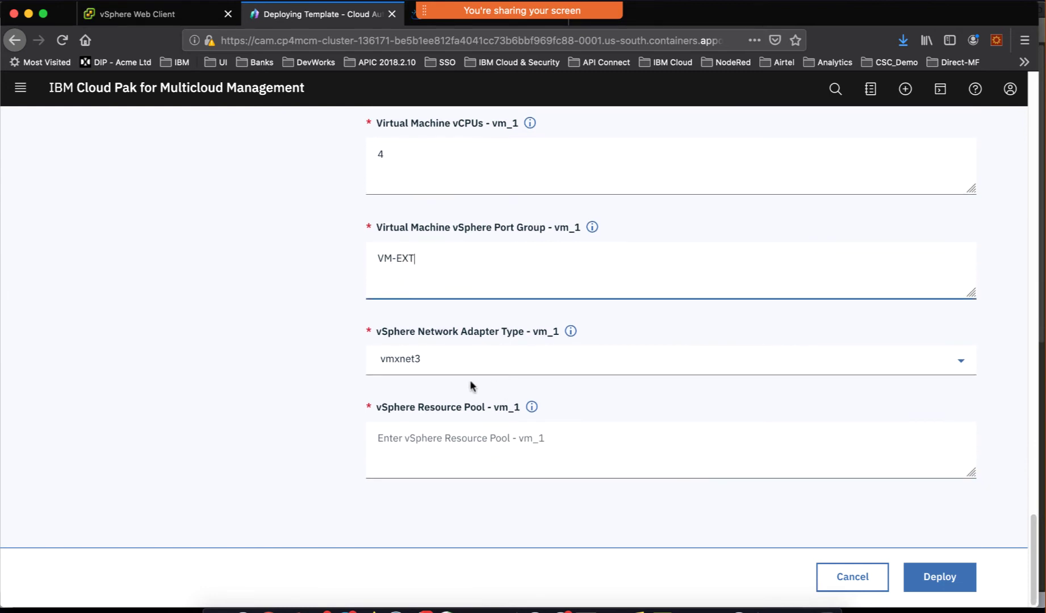
pyautogui.click(444, 432)
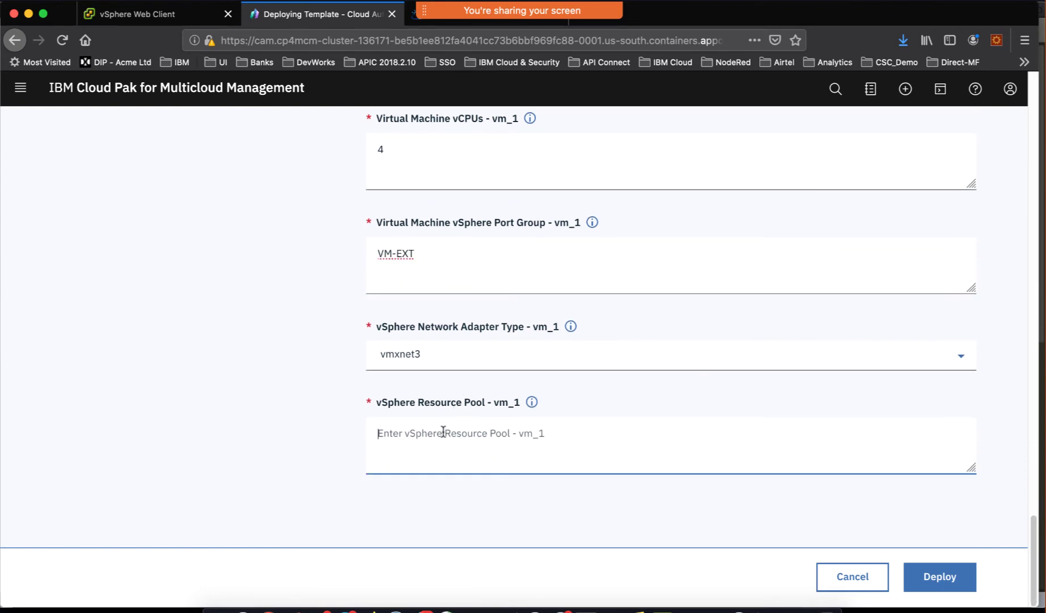
pyautogui.click(138, 16)
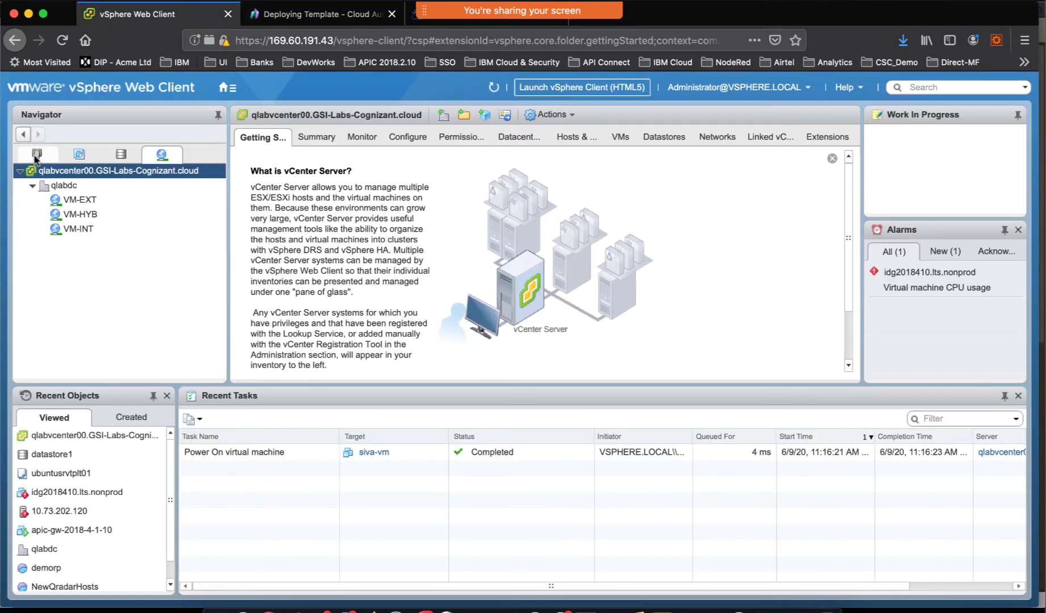
pyautogui.click(35, 155)
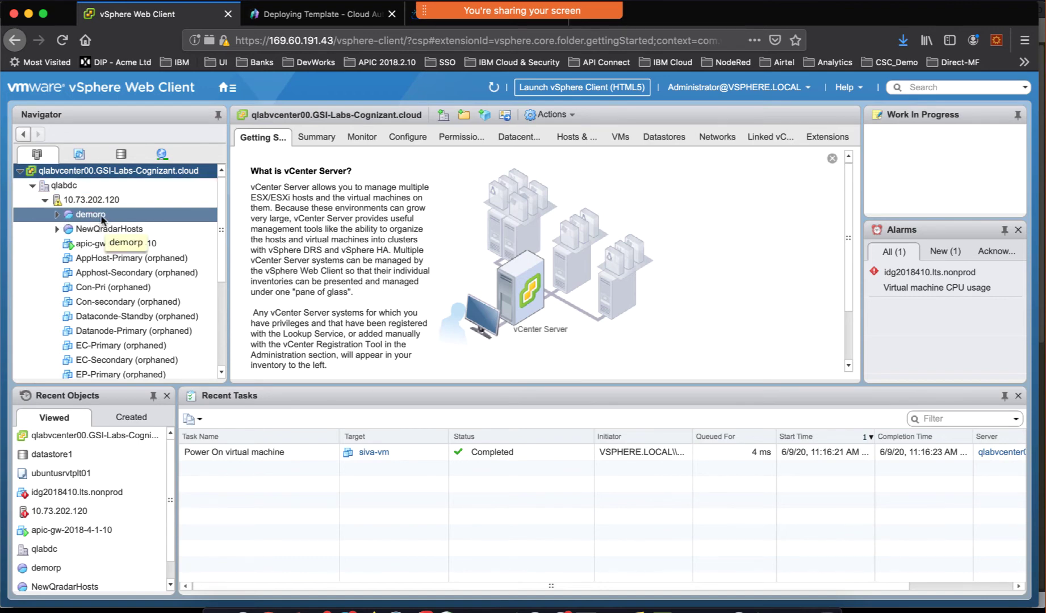
pyautogui.click(305, 15)
pyautogui.write('de')
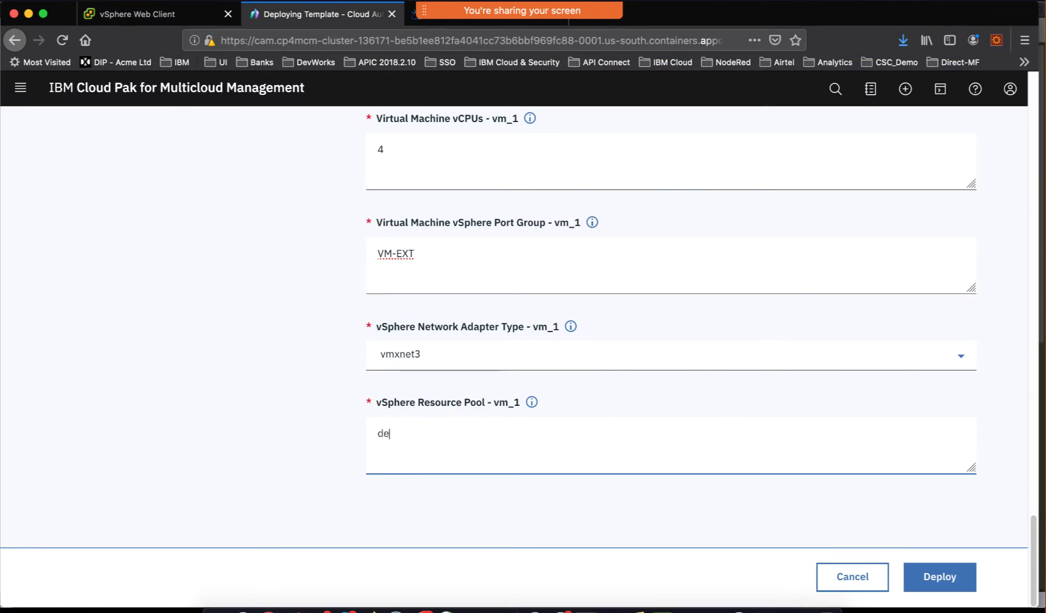
pyautogui.write('morp')
# Step: Deploy the template with the completed settings and view the log file of the demo-vm00 instance
pyautogui.scroll(3, 612, 472)
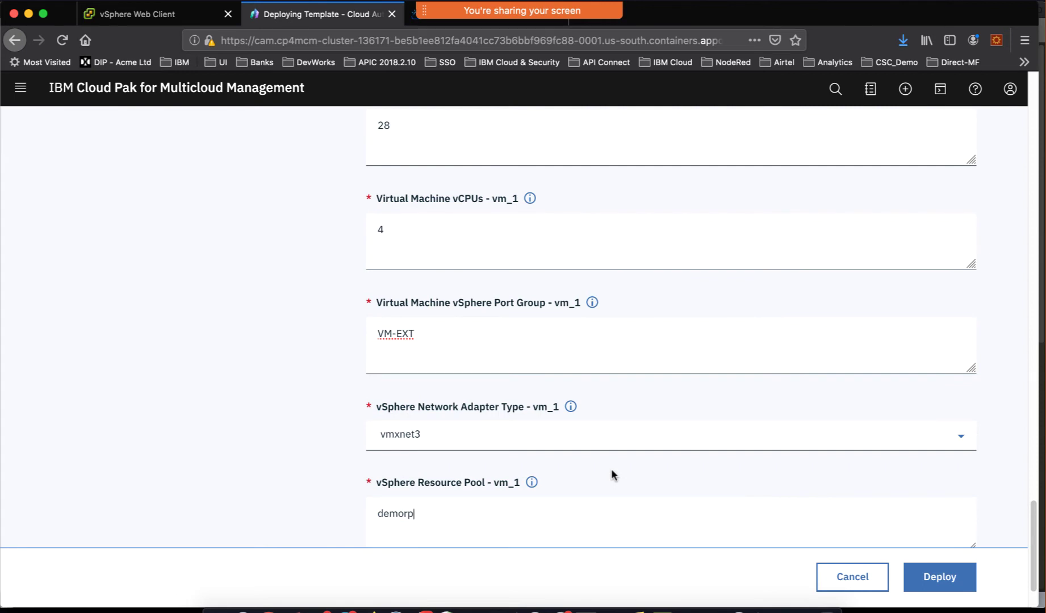
pyautogui.click(940, 585)
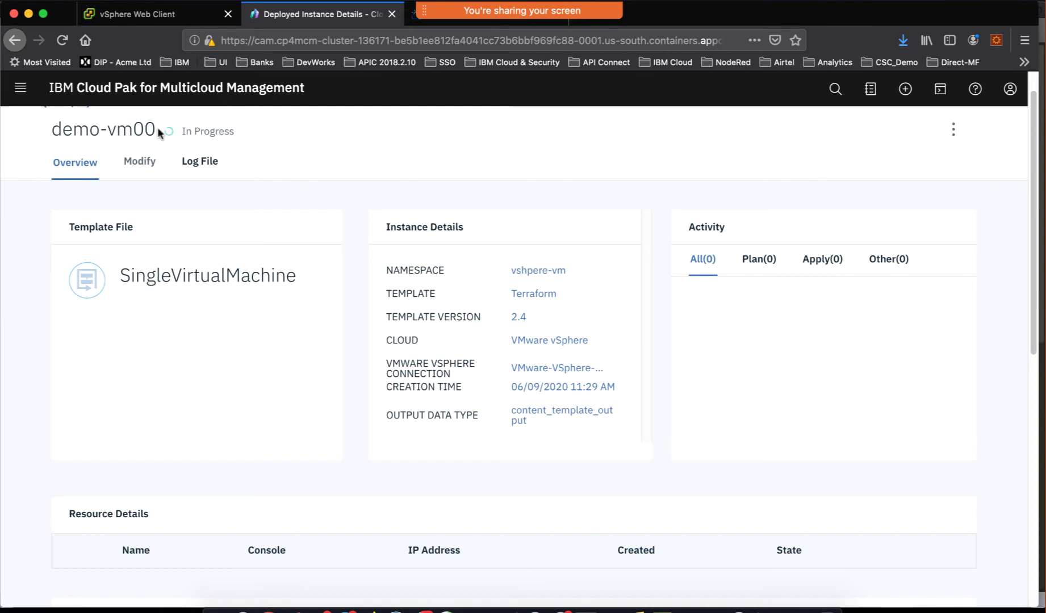
pyautogui.click(200, 162)
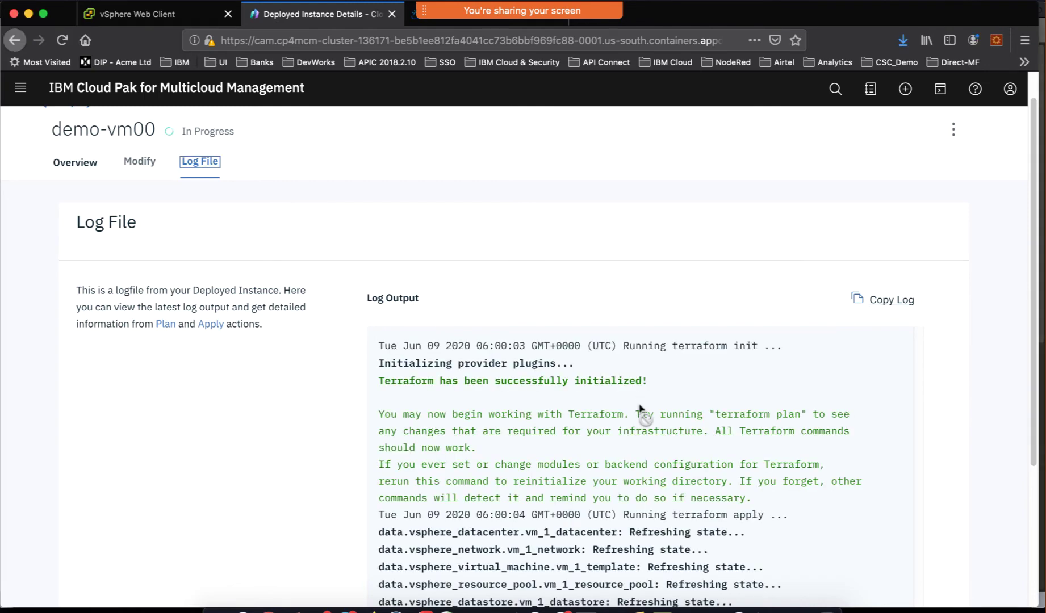
pyautogui.scroll(-4, 614, 398)
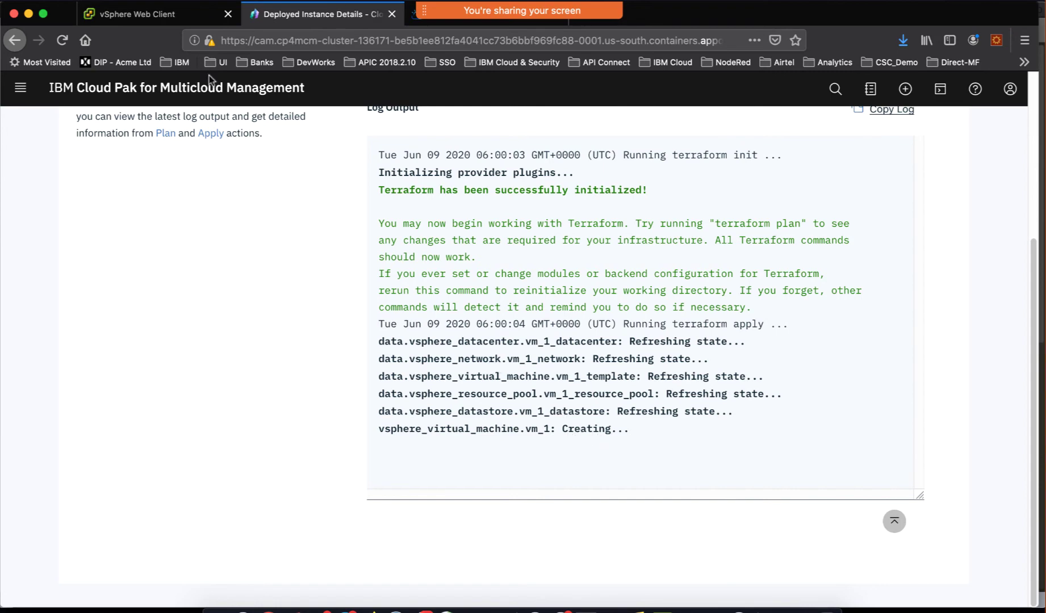
# Step: Switch to the vSphere Web Client, expand the demorp resource pool and check the summary and recent tasks of demo-vm00
pyautogui.click(142, 17)
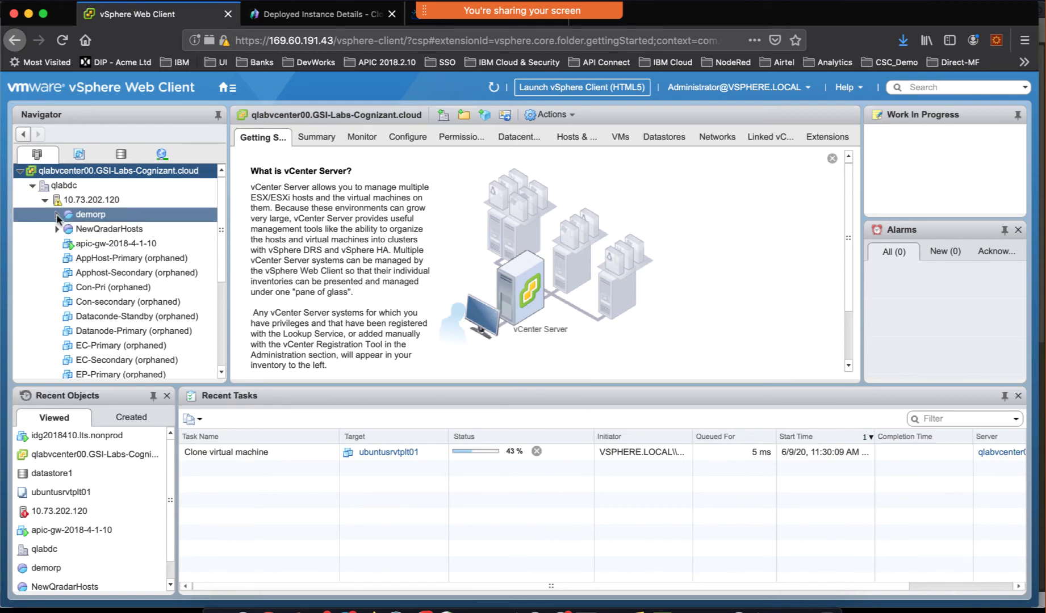
pyautogui.click(57, 218)
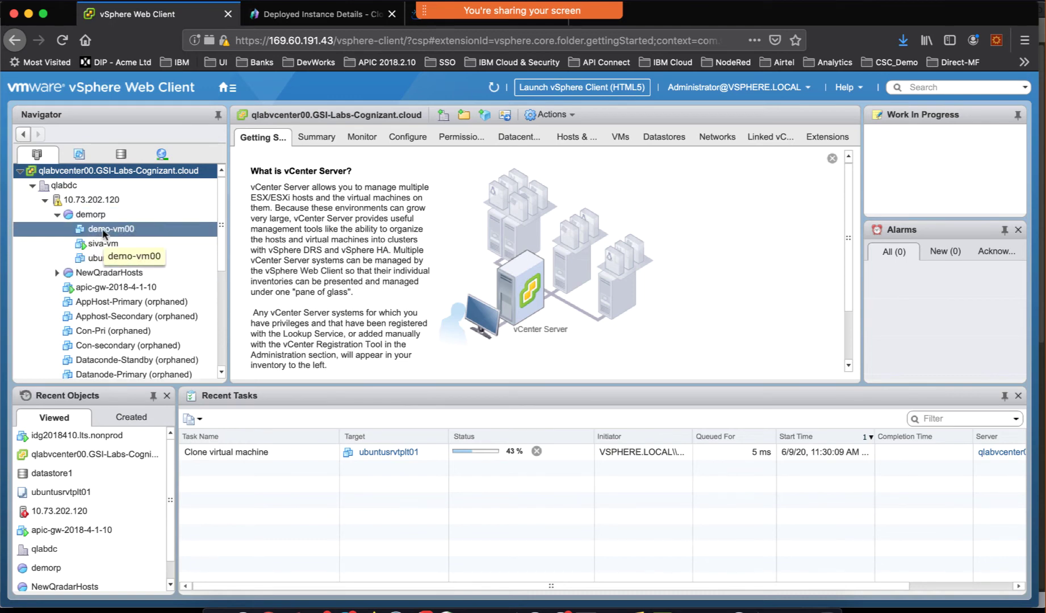
pyautogui.click(137, 230)
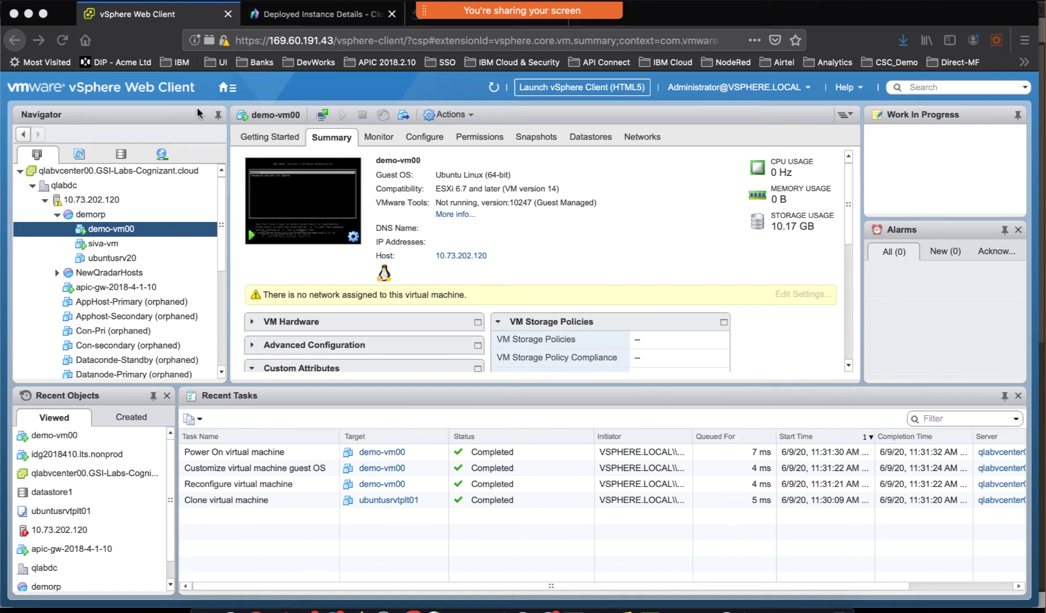
pyautogui.click(327, 15)
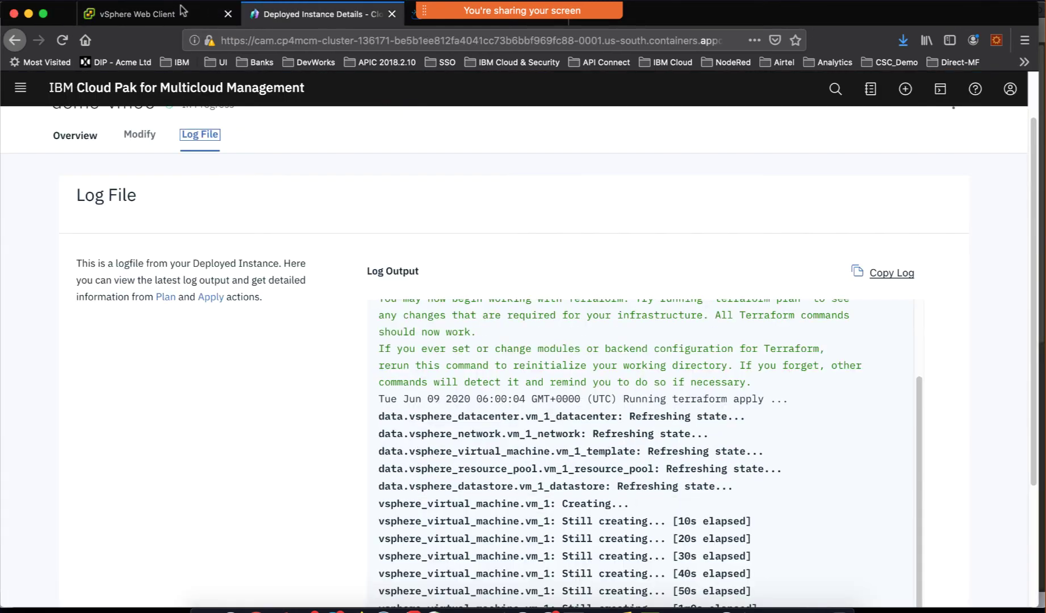
pyautogui.click(173, 13)
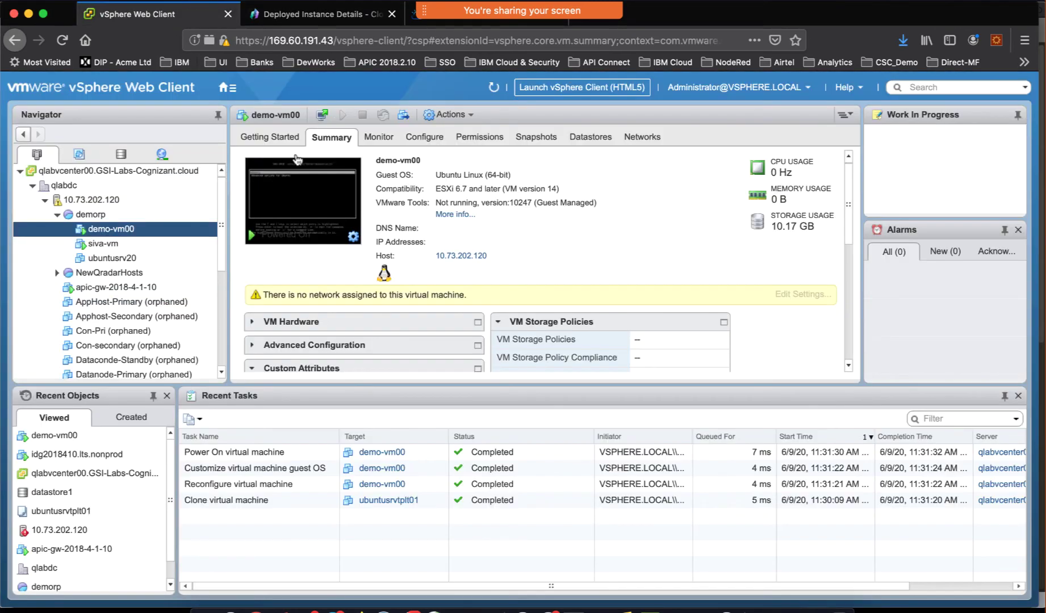
pyautogui.click(127, 233)
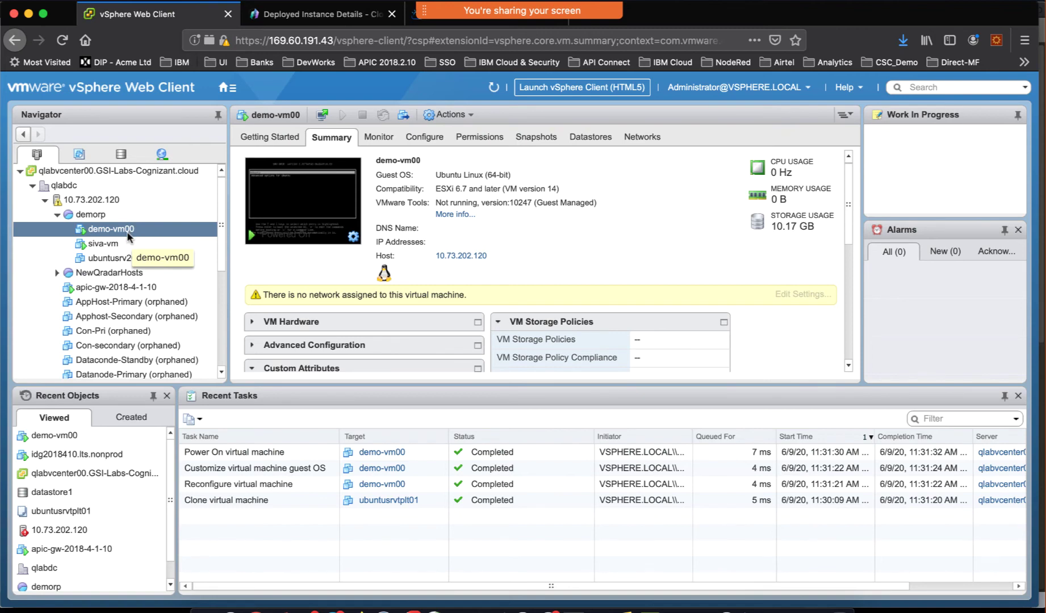
# Step: Return to IBM Cloud Pak for Multicloud Management and follow the demo-vm00 log output to check the deployment's progress
pyautogui.click(327, 15)
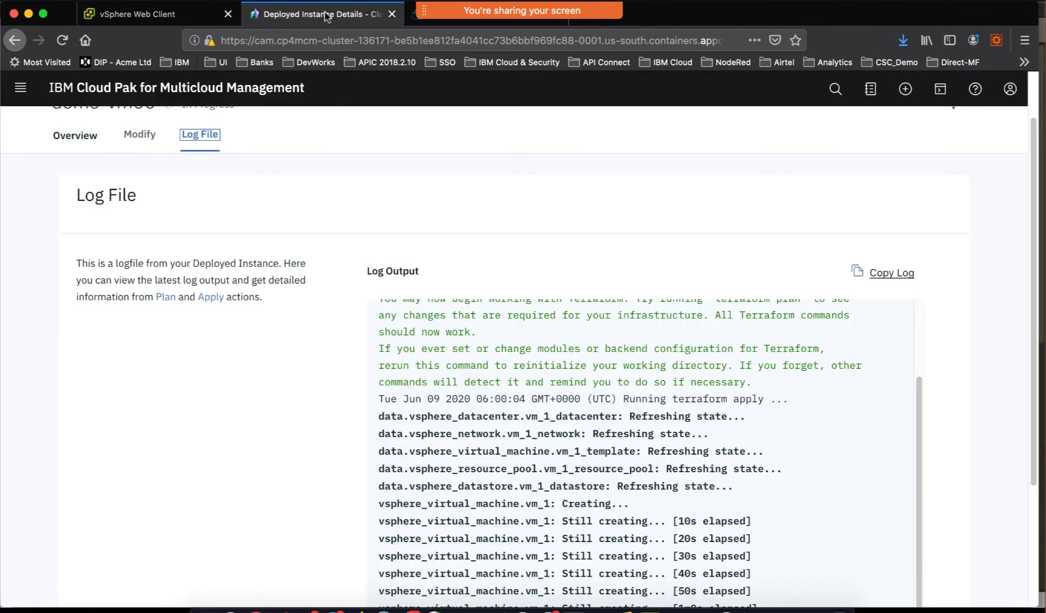
pyautogui.scroll(-3, 559, 395)
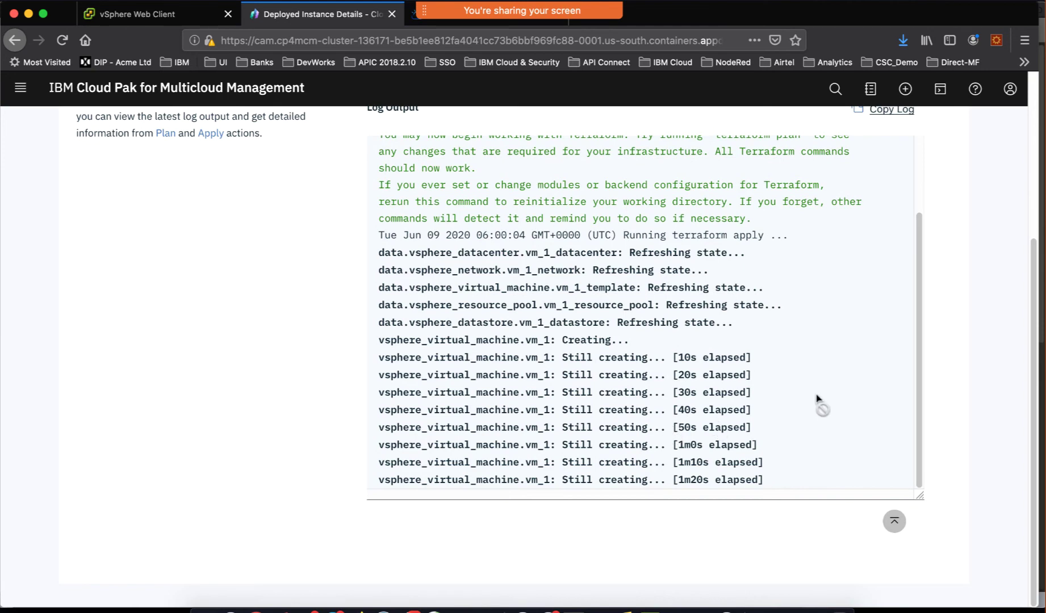
pyautogui.scroll(3, 688, 397)
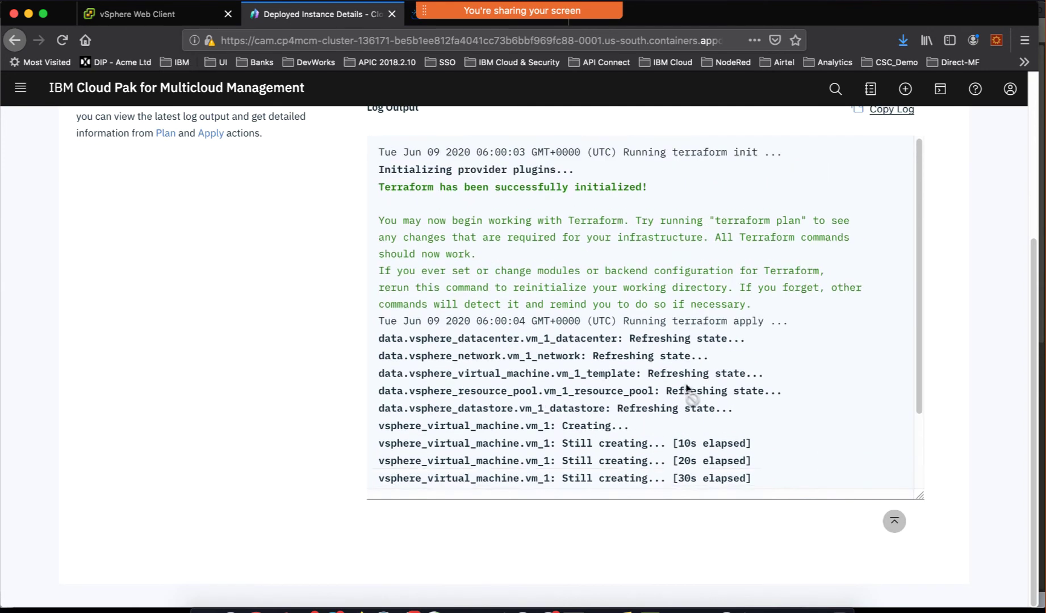
pyautogui.scroll(4, 220, 271)
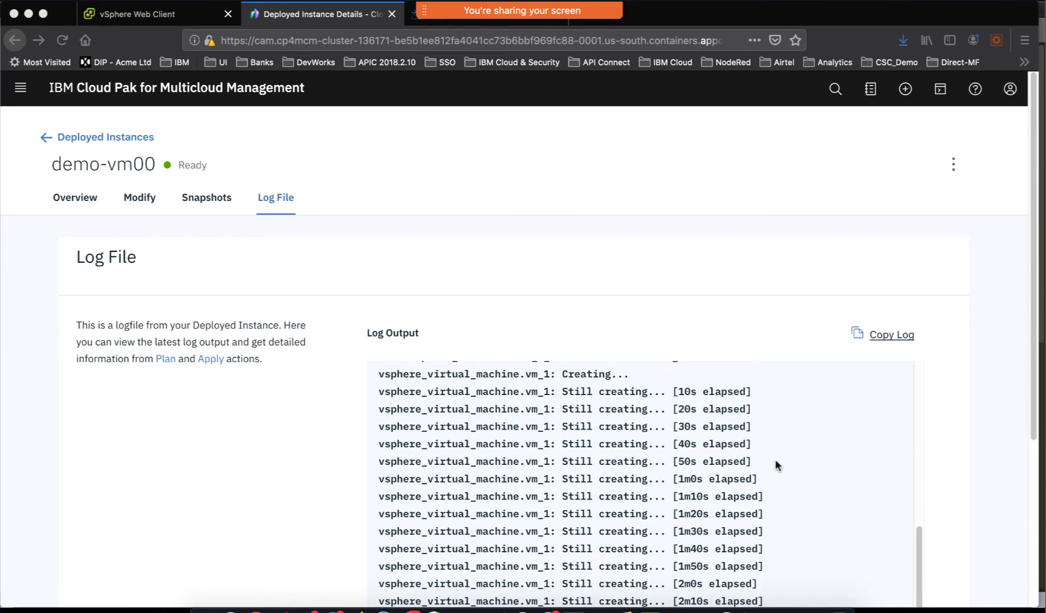
pyautogui.click(1038, 489)
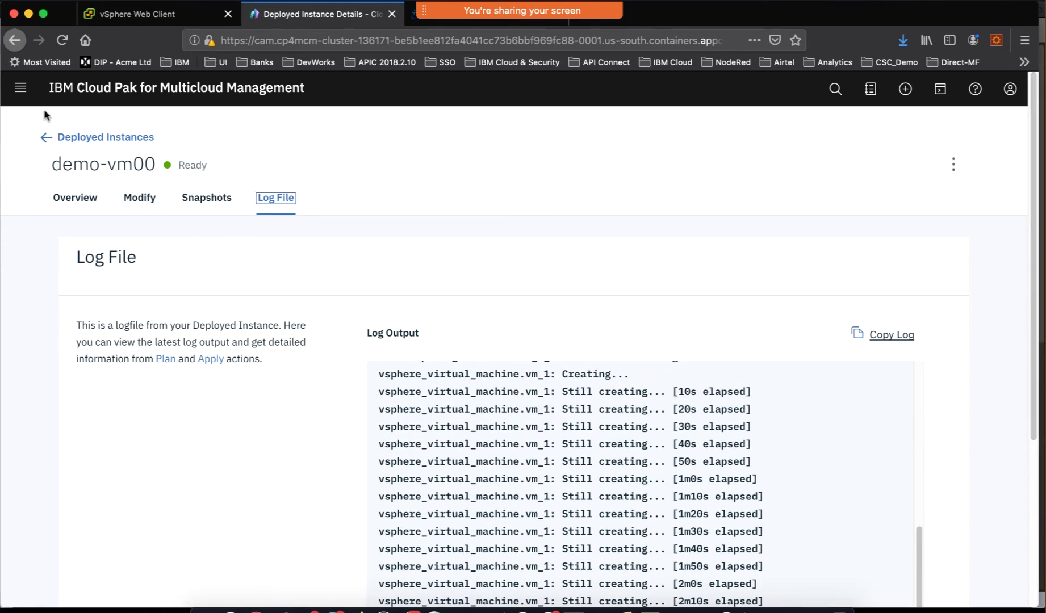
# Step: Go back to the list of deployed instances and open the details of demo-vm00
pyautogui.click(46, 140)
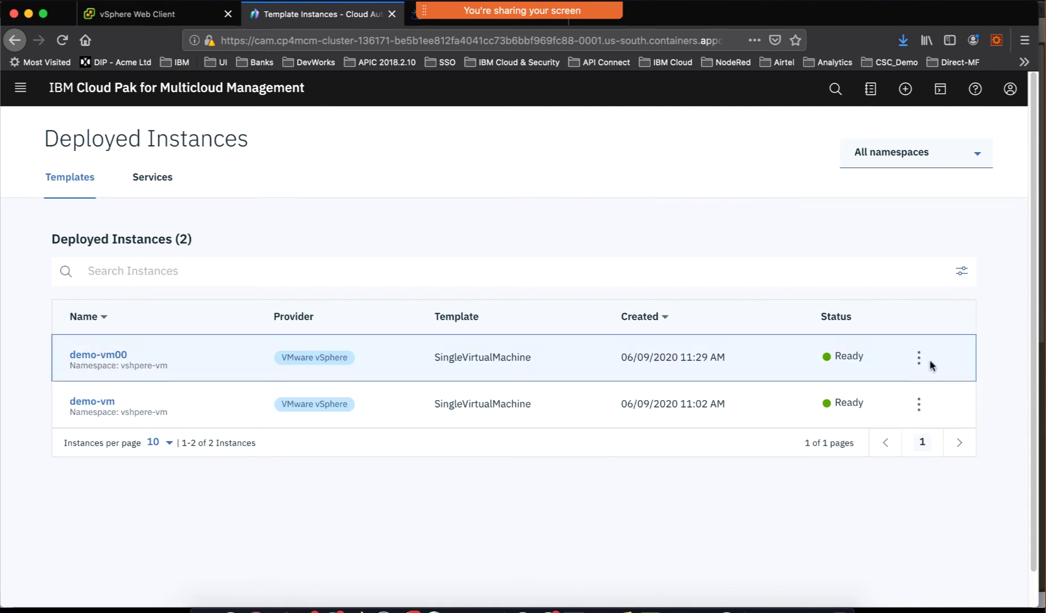
pyautogui.click(919, 358)
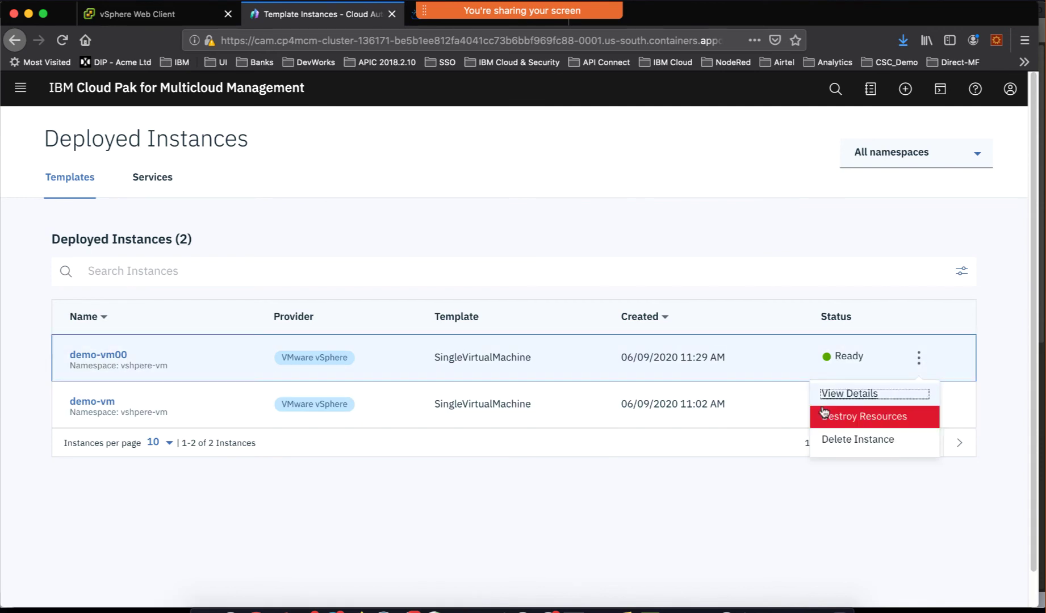
pyautogui.click(835, 393)
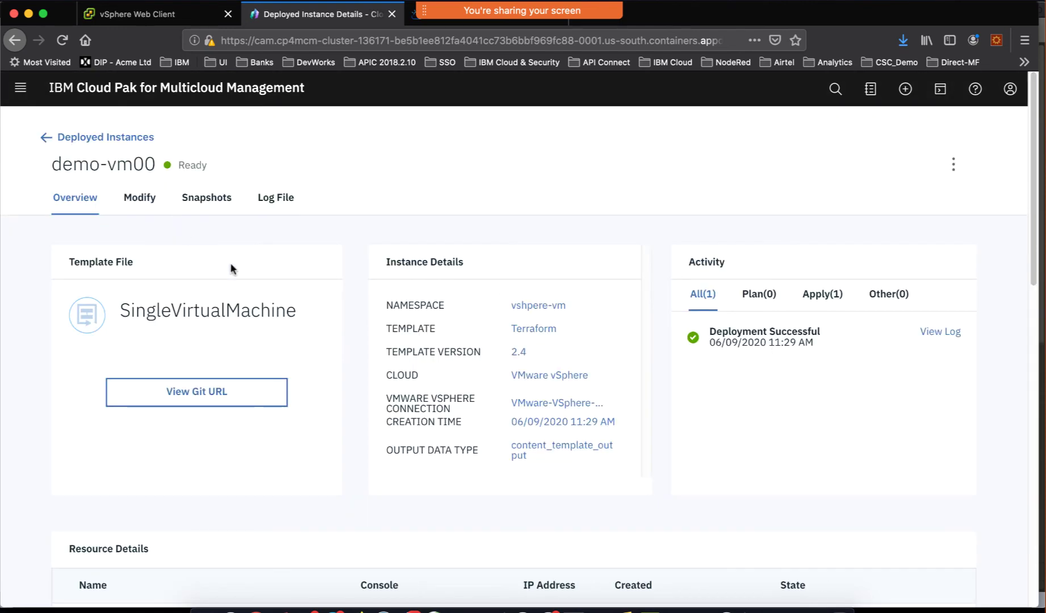
# Step: Stop the vsphere_virtual_machine.vm_1 resource of the demo-vm00 instance
pyautogui.scroll(-7, 309, 331)
pyautogui.scroll(-1, 309, 328)
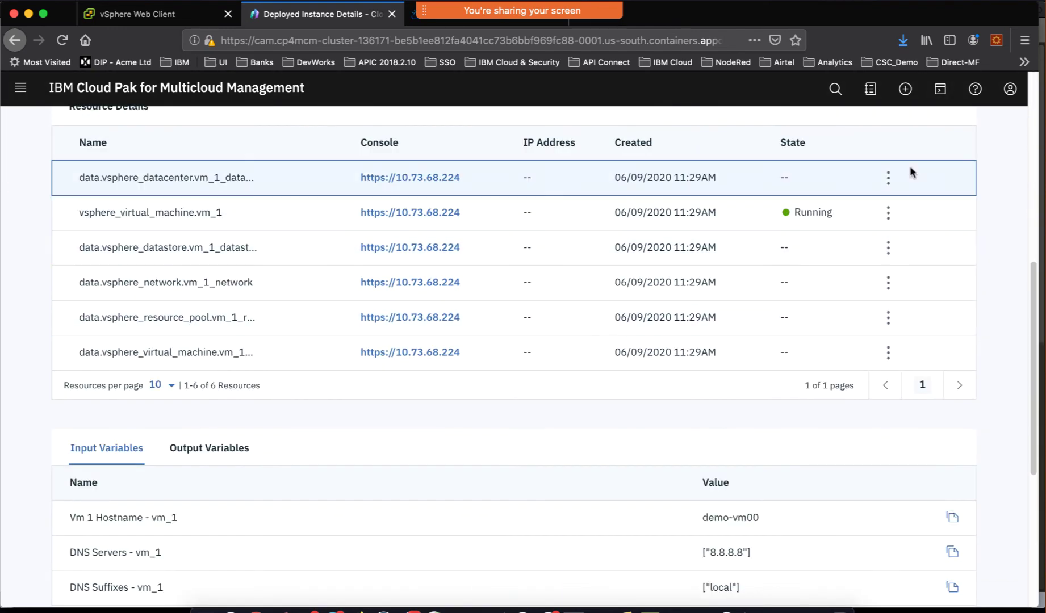
pyautogui.click(888, 213)
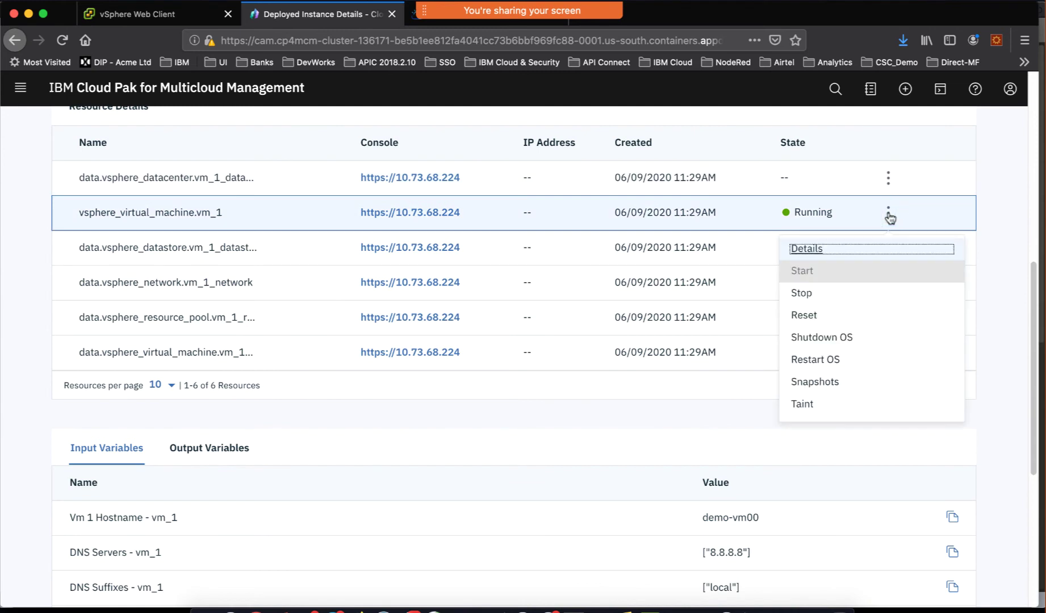
pyautogui.click(809, 294)
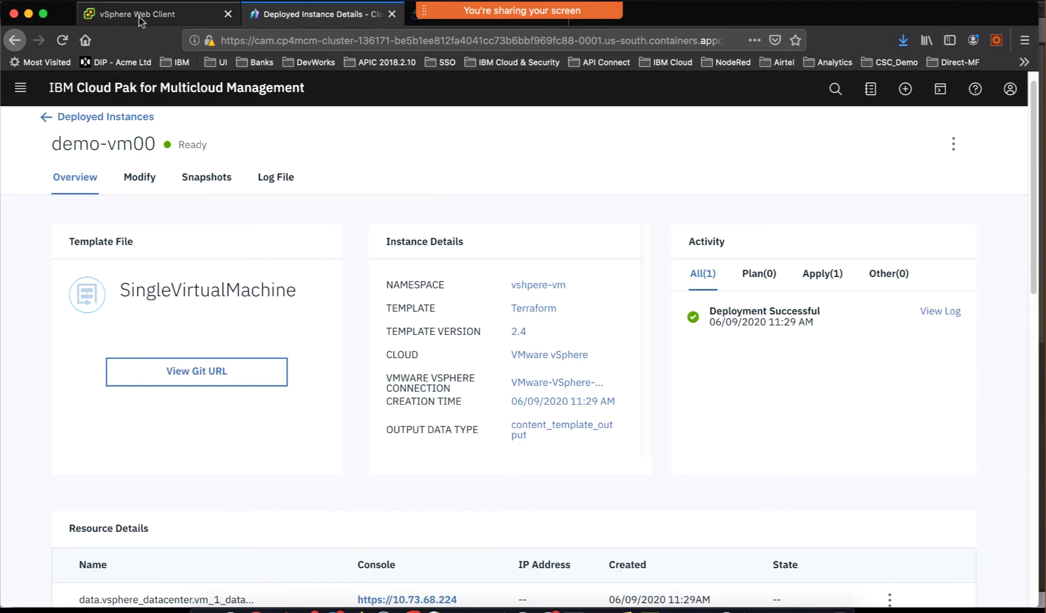
# Step: Check the power options of demo-vm00 in the vSphere Web Client, and return to its instance details in IBM Cloud Pak
pyautogui.click(139, 15)
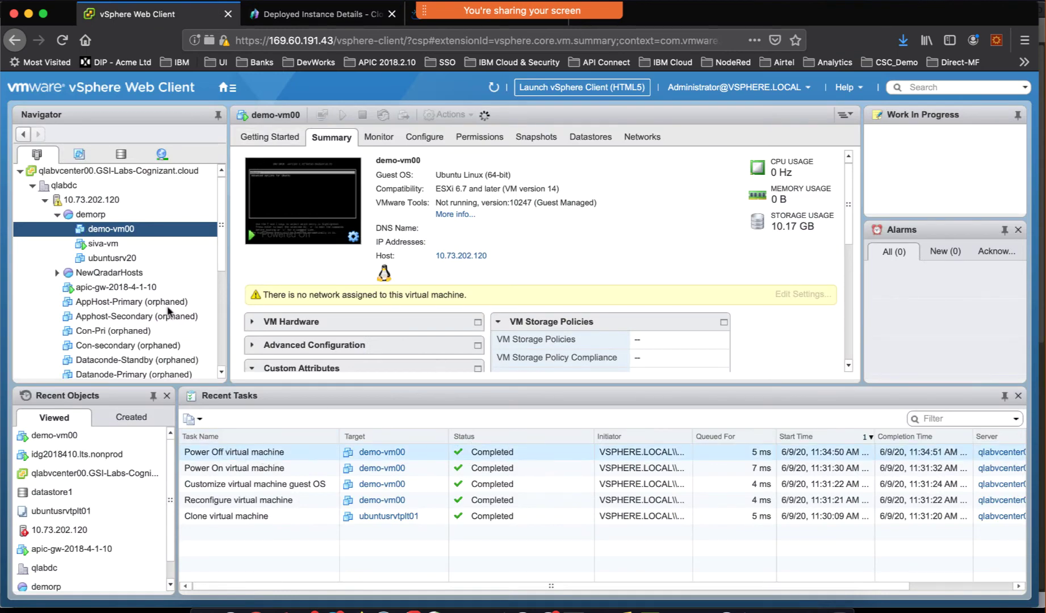
pyautogui.rightClick(120, 231)
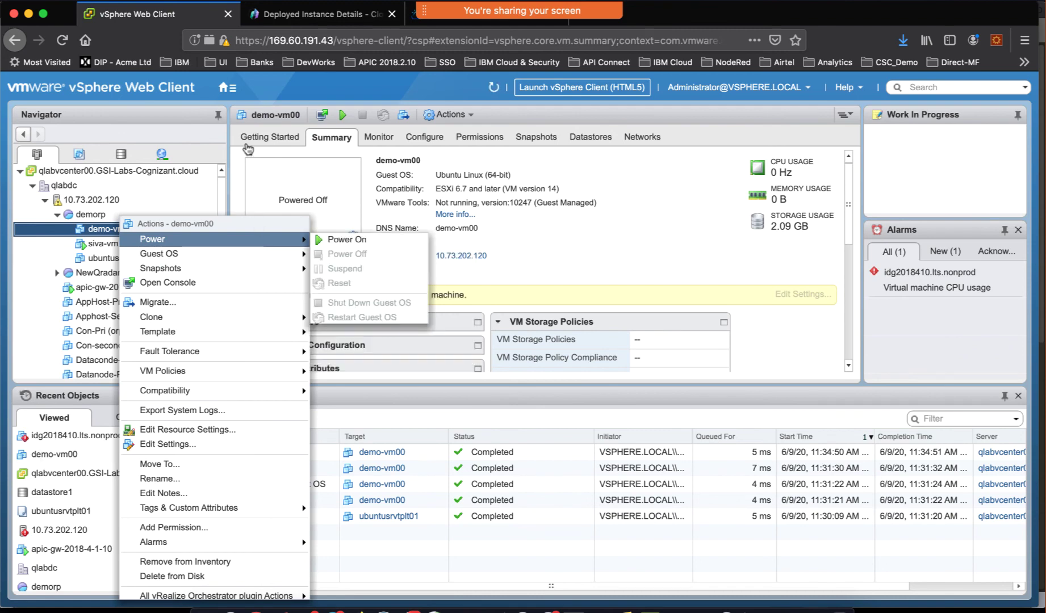
pyautogui.click(303, 14)
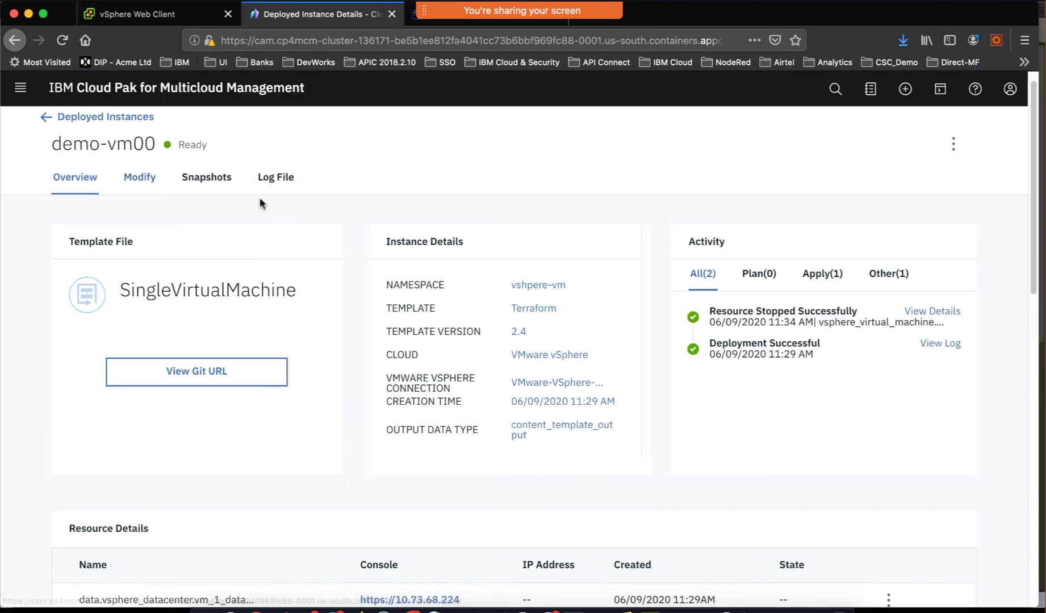
# Step: Start the stopped vsphere_virtual_machine.vm_1 resource of the demo-vm00 instance
pyautogui.scroll(-5, 471, 255)
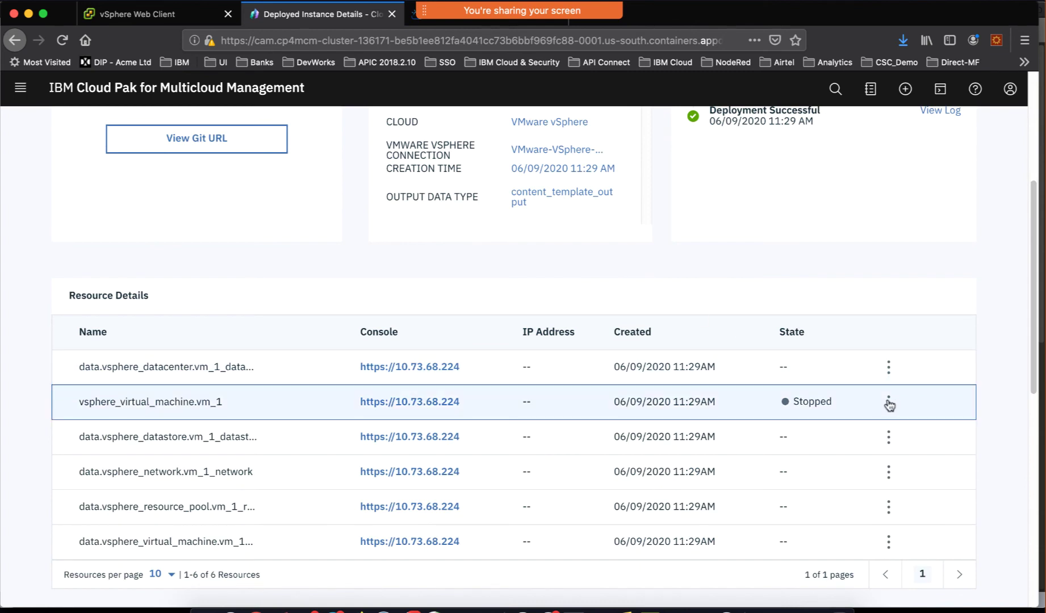
pyautogui.click(889, 402)
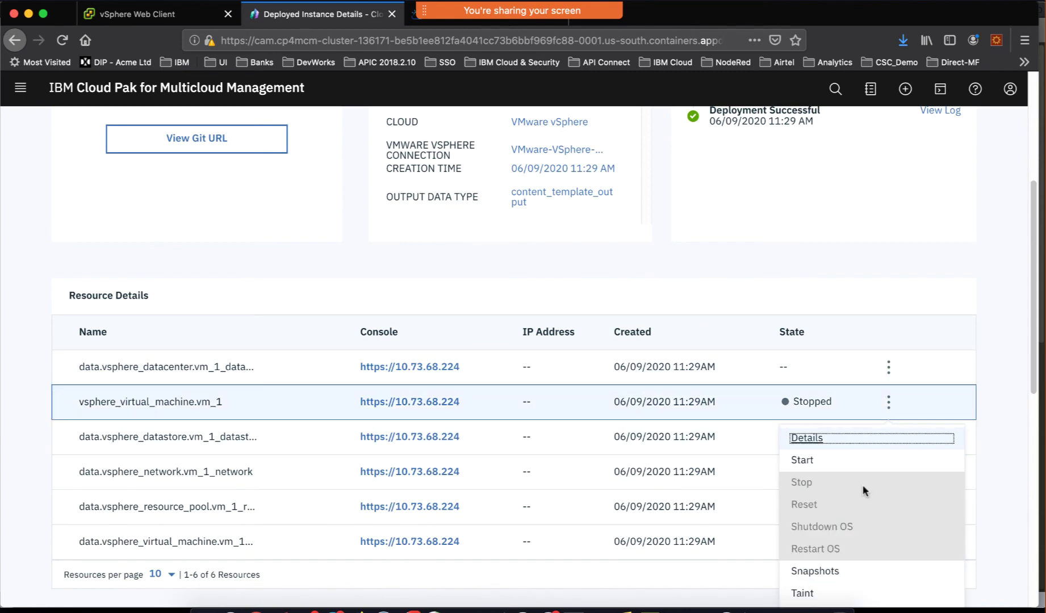
pyautogui.click(809, 464)
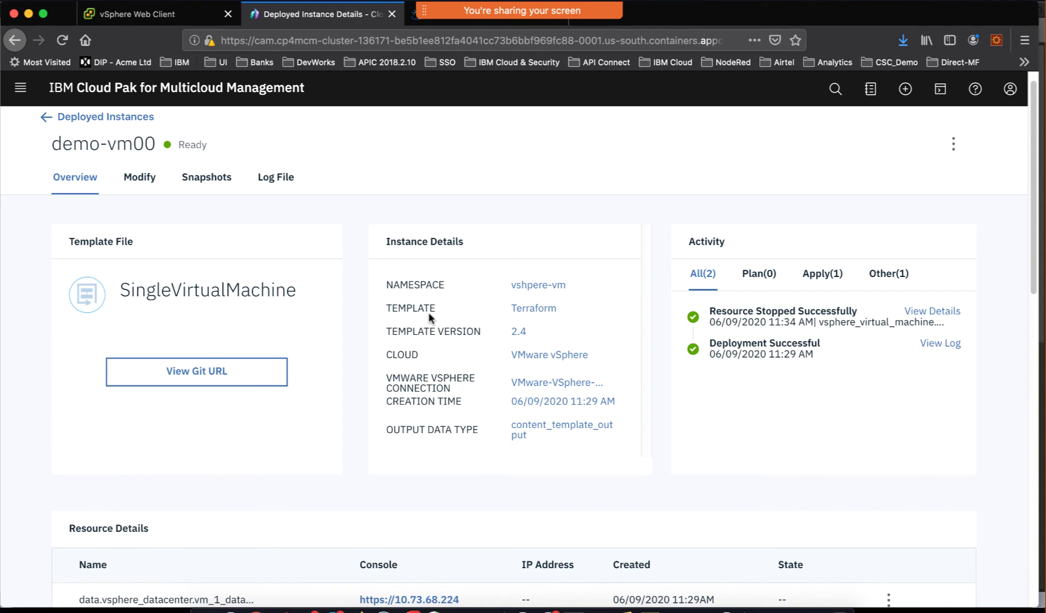
# Step: Check demo-vm00's power state and recent tasks in the vSphere Web Client, and return to its instance details in IBM Cloud Pak
pyautogui.click(150, 15)
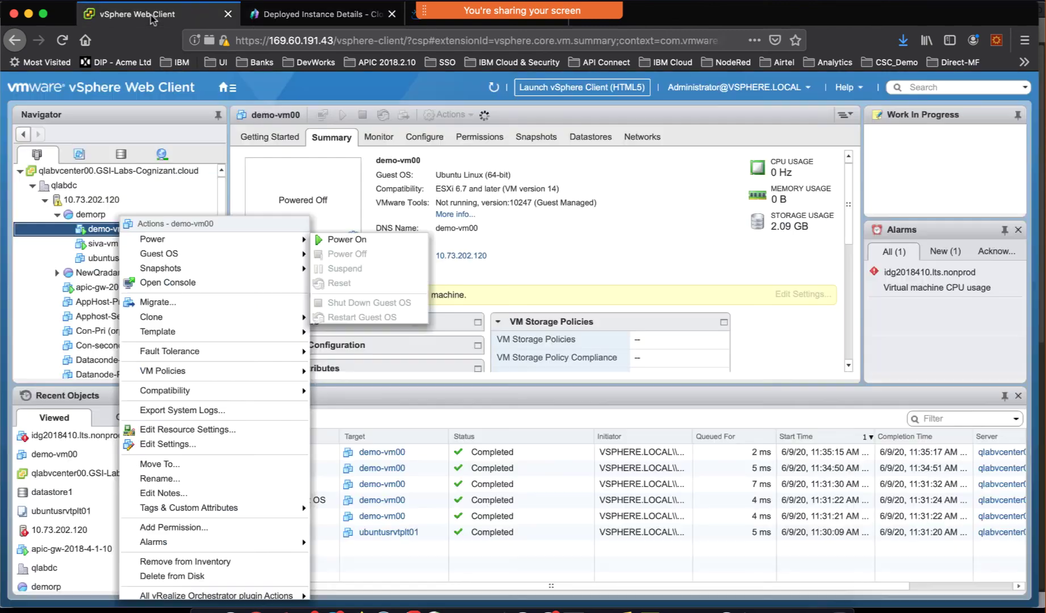
pyautogui.click(154, 186)
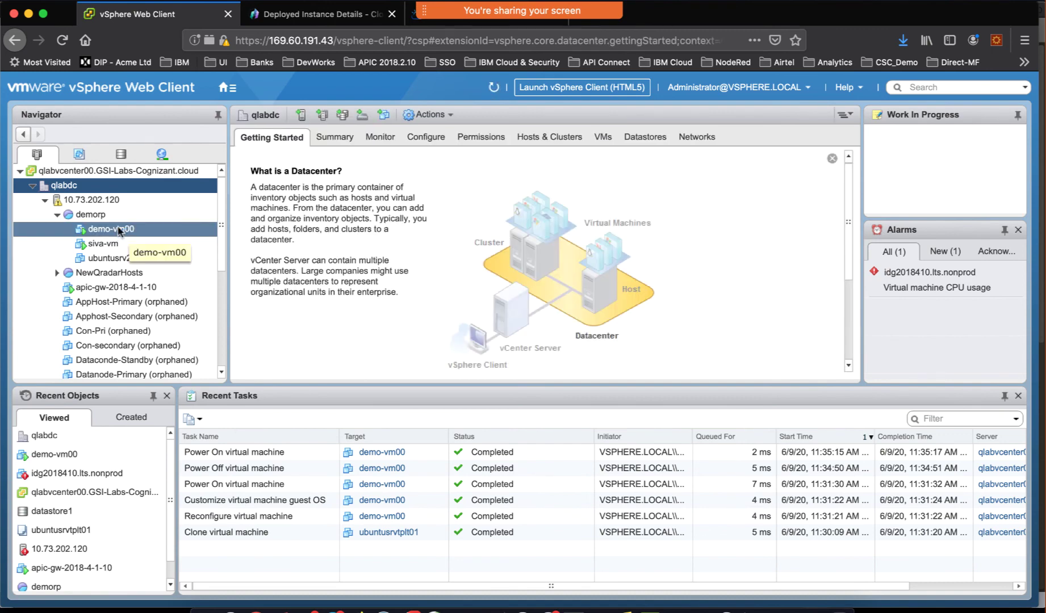
pyautogui.click(344, 22)
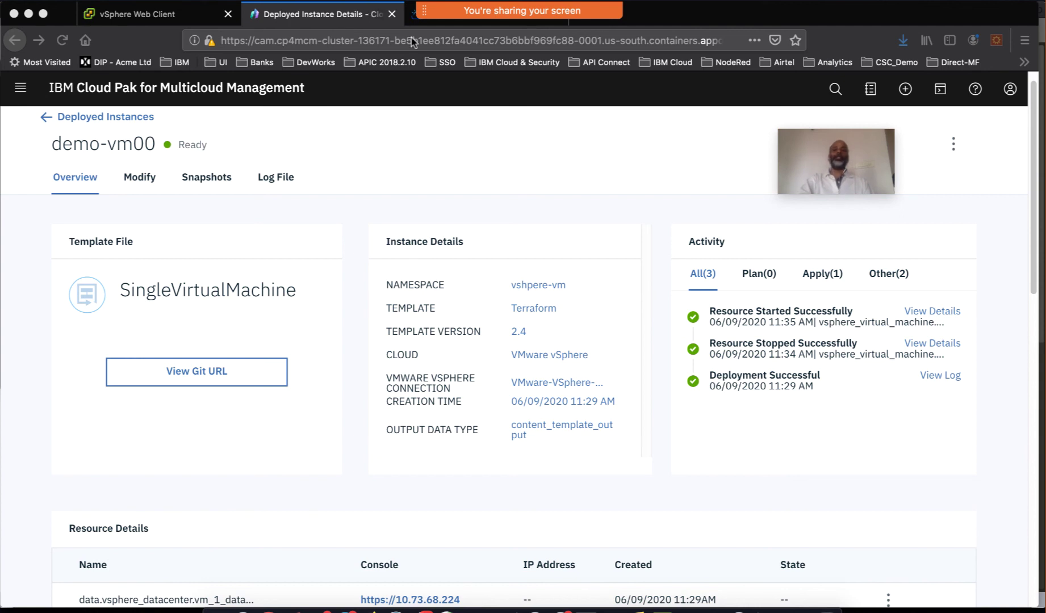
pyautogui.moveTo(444, 18)
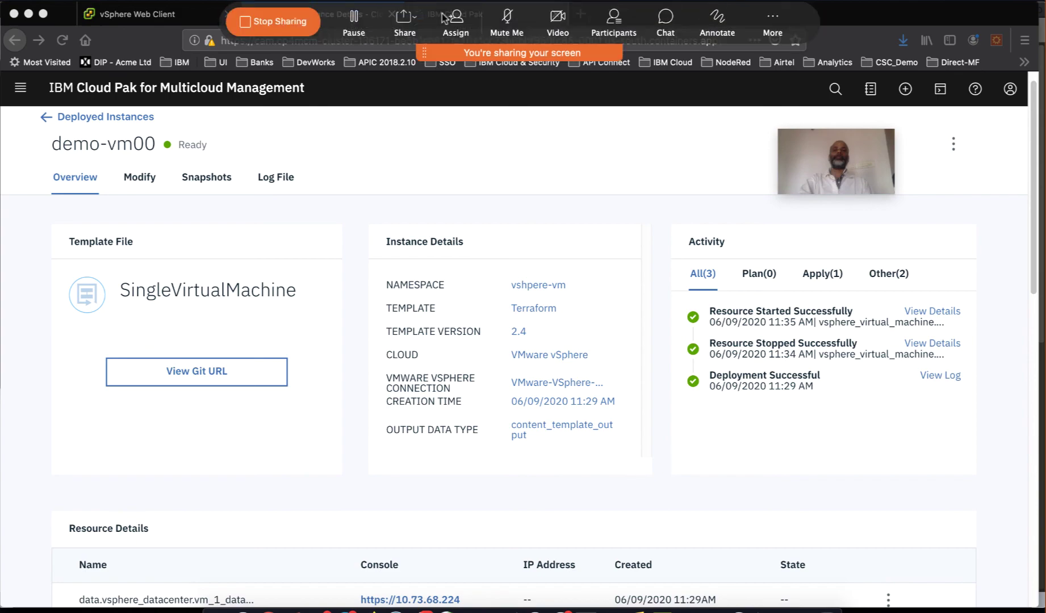
pyautogui.click(272, 21)
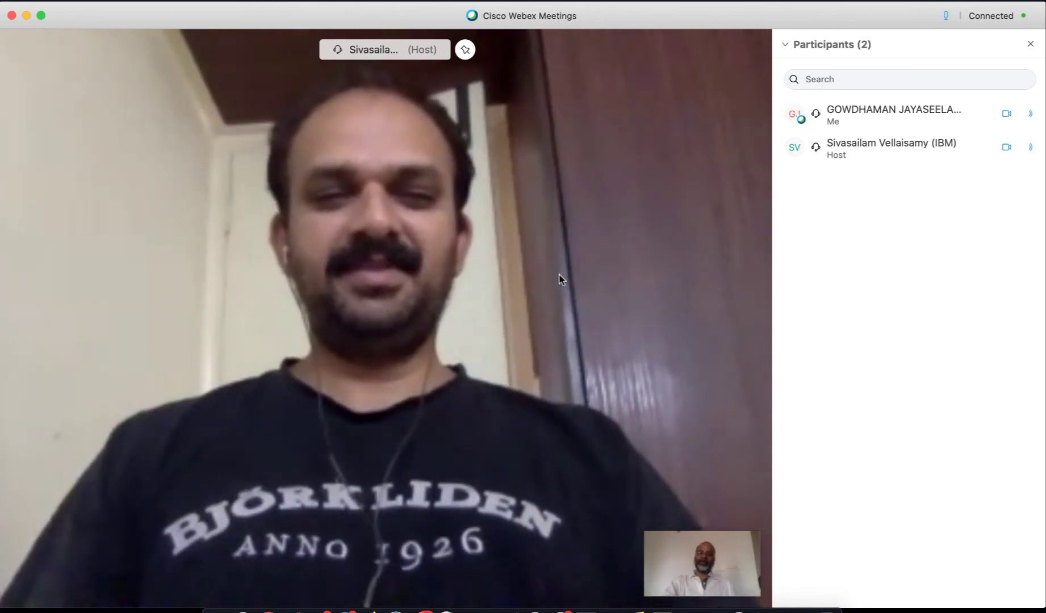
pyautogui.moveTo(559, 275)
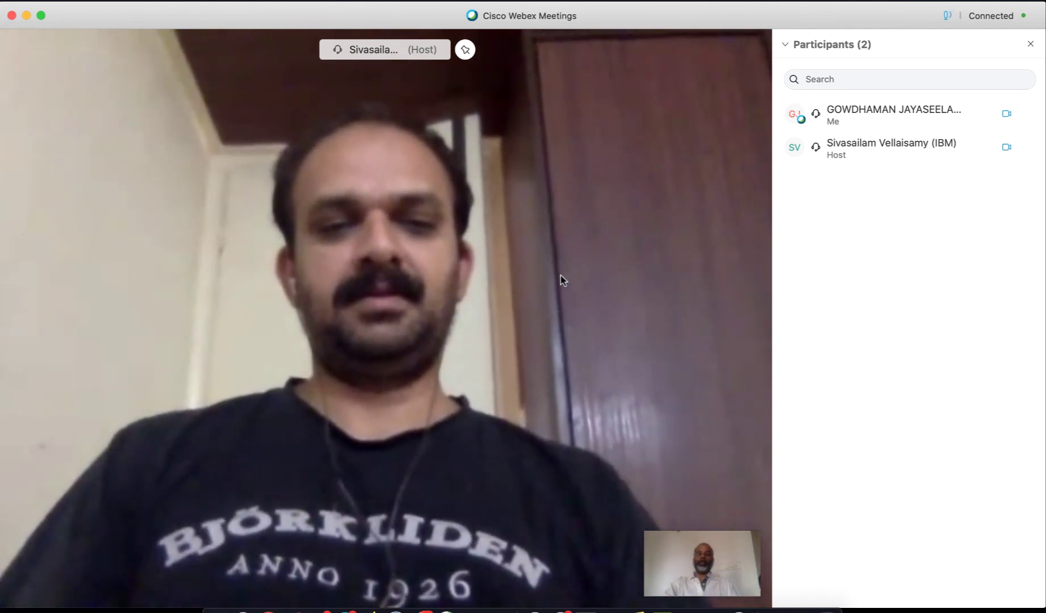
pyautogui.moveTo(509, 595)
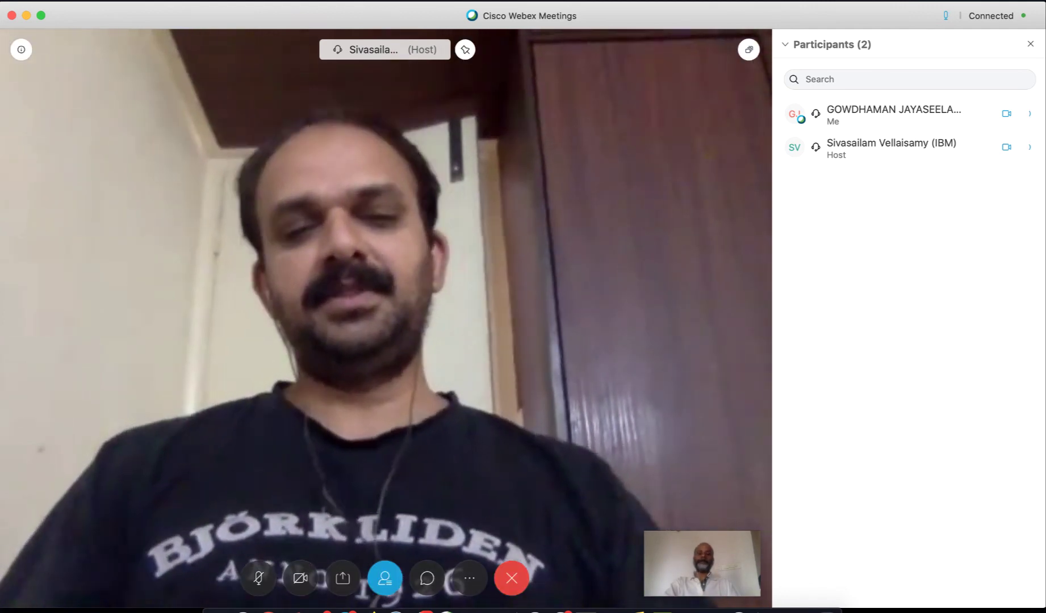